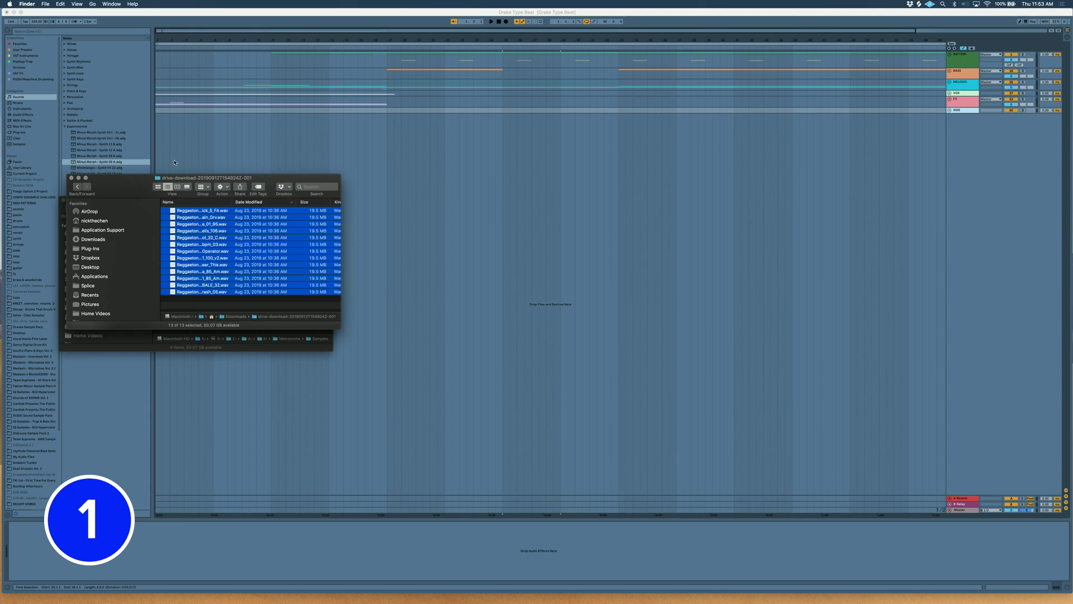
# Import the selected WAV samples and save Serum's current setup as its default configuration
pyautogui.moveTo(172, 158); pyautogui.dragTo(157, 126)
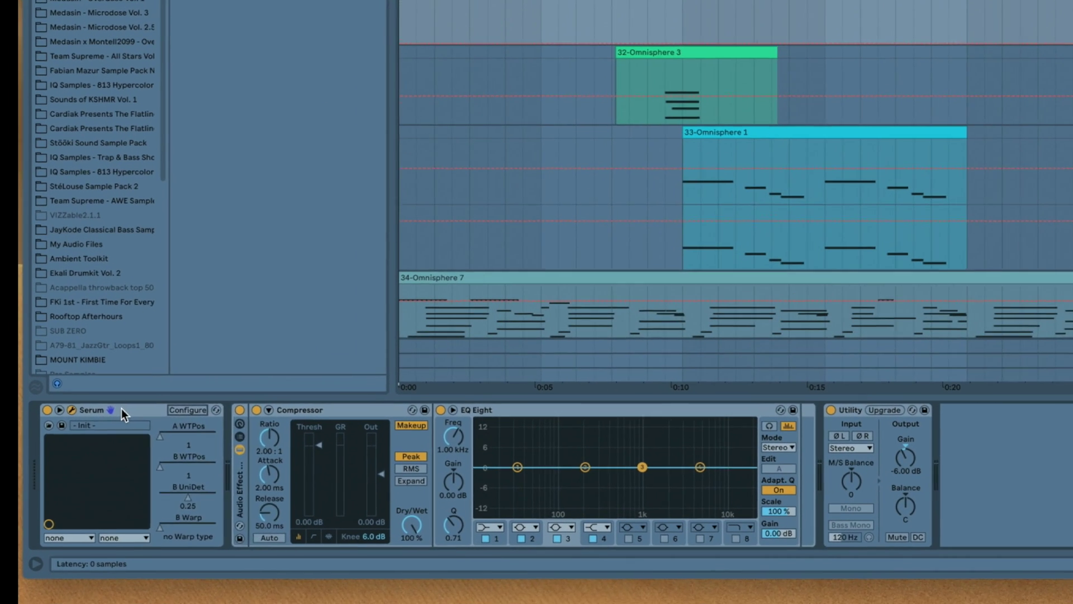
pyautogui.rightClick(121, 412)
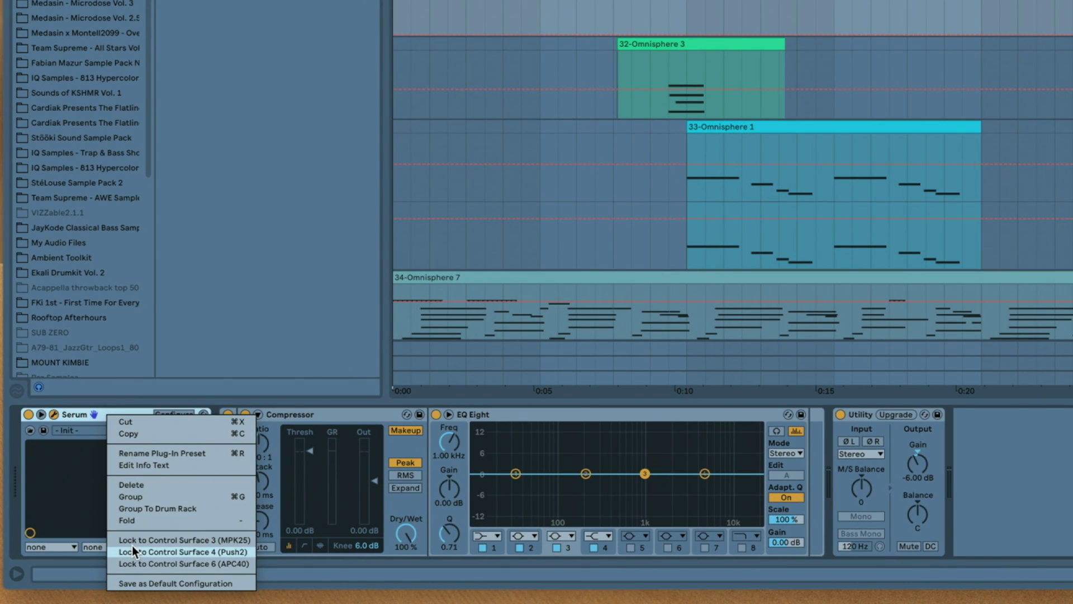
pyautogui.click(149, 583)
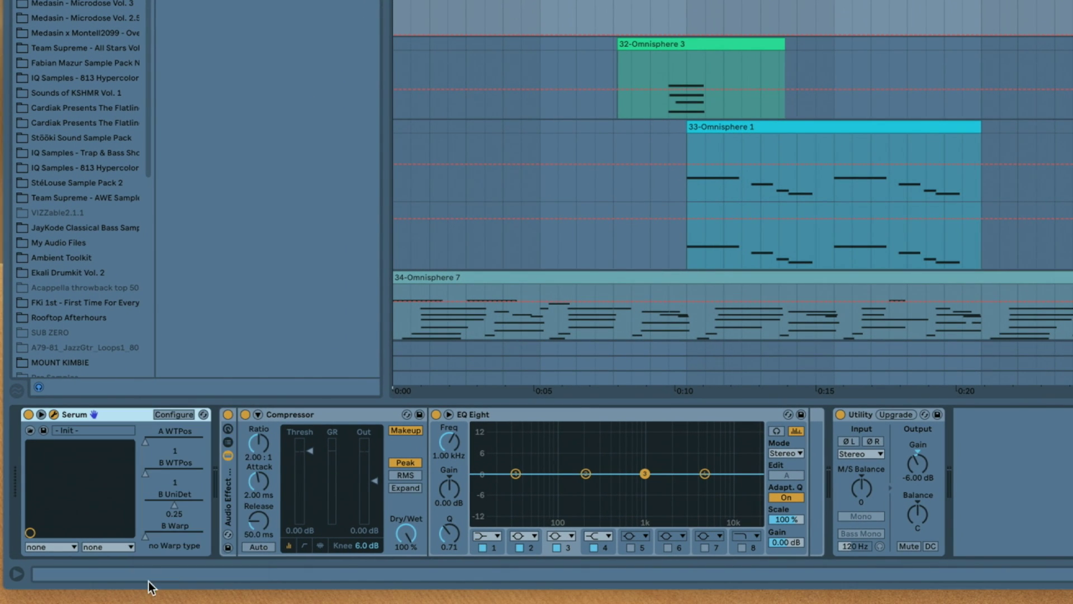
# Freeze track 33, move the frozen clip onto audio track 34, and save the set as default
pyautogui.rightClick(871, 329)
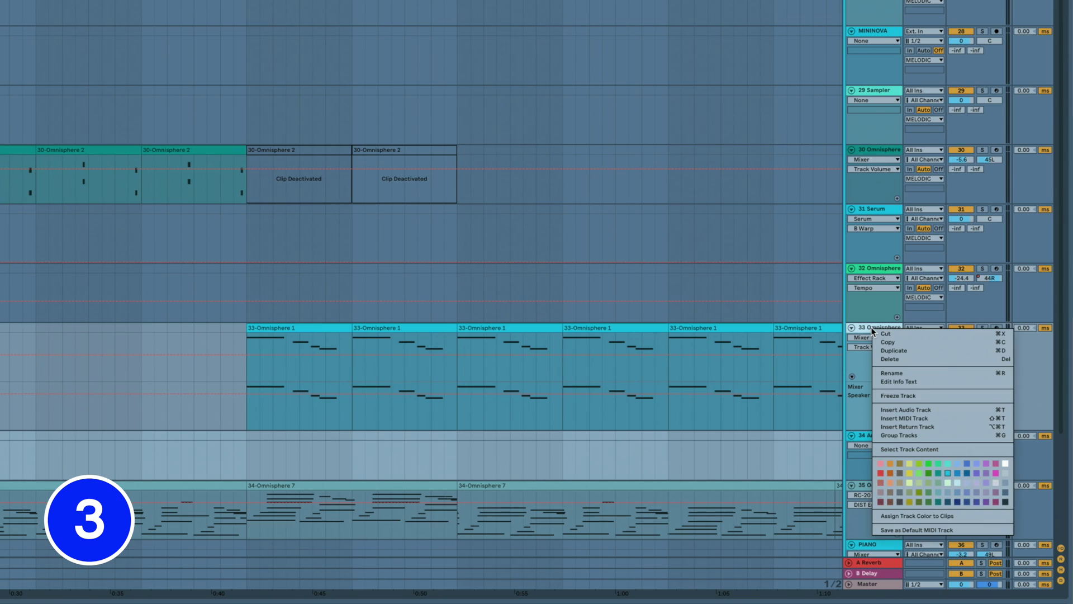
pyautogui.click(893, 395)
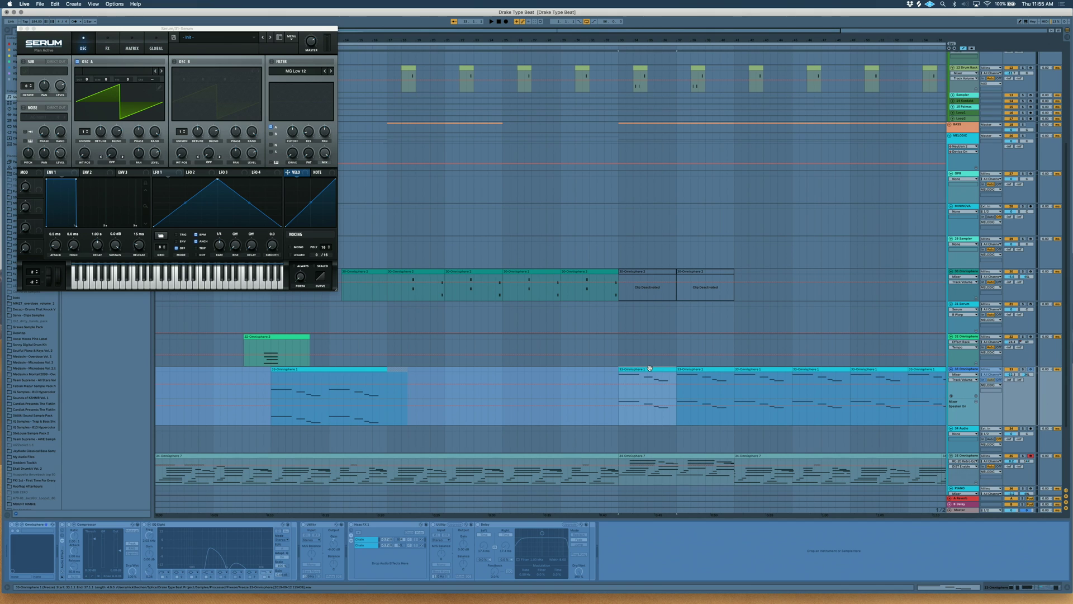
pyautogui.click(649, 368)
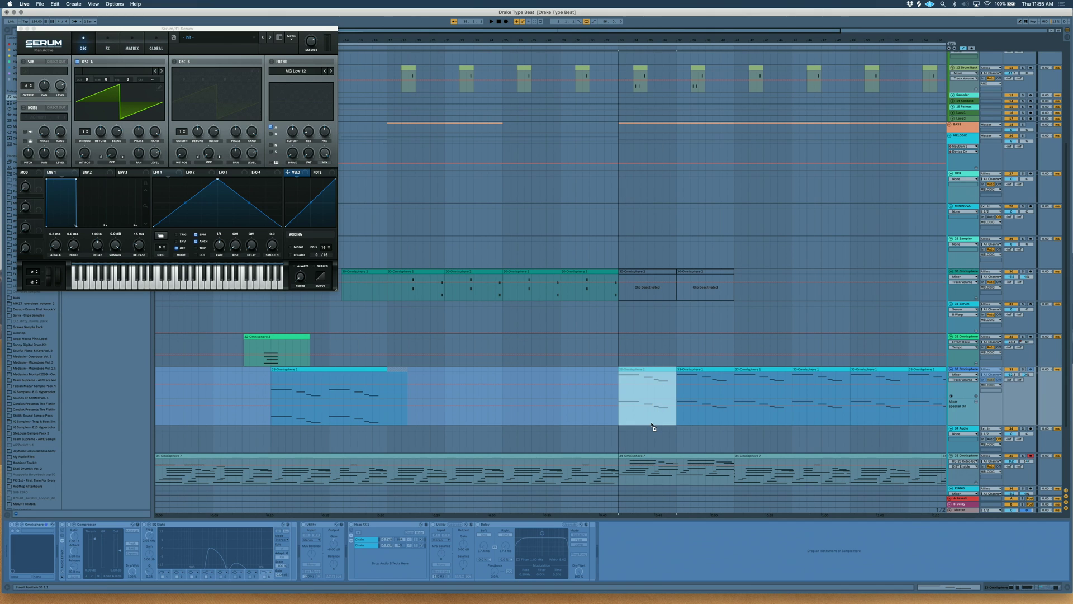
pyautogui.moveTo(652, 436); pyautogui.dragTo(648, 437)
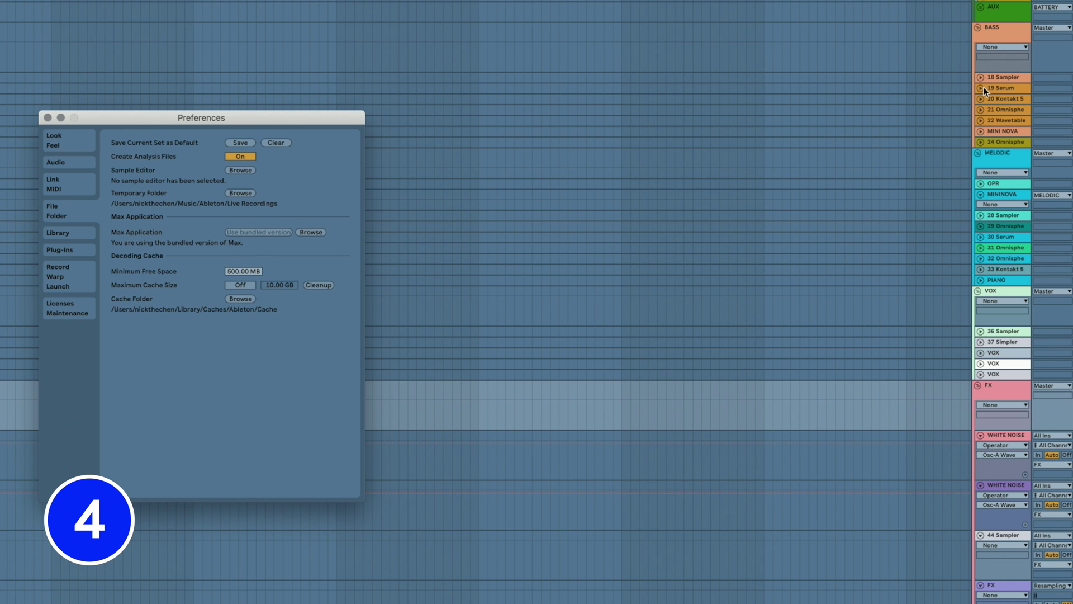
pyautogui.scroll(-5, 984, 86)
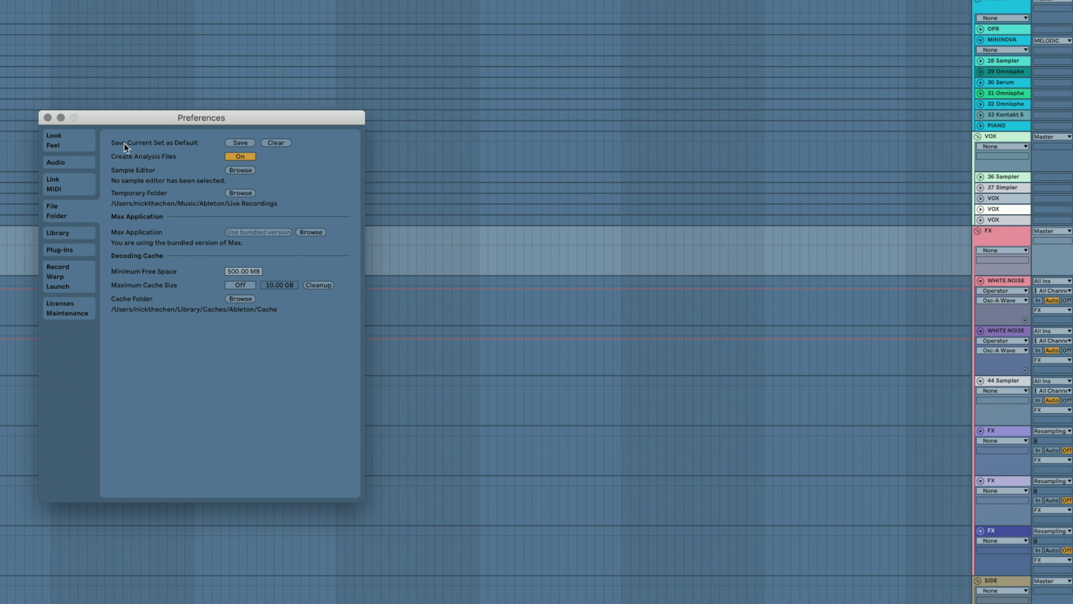
pyautogui.click(237, 141)
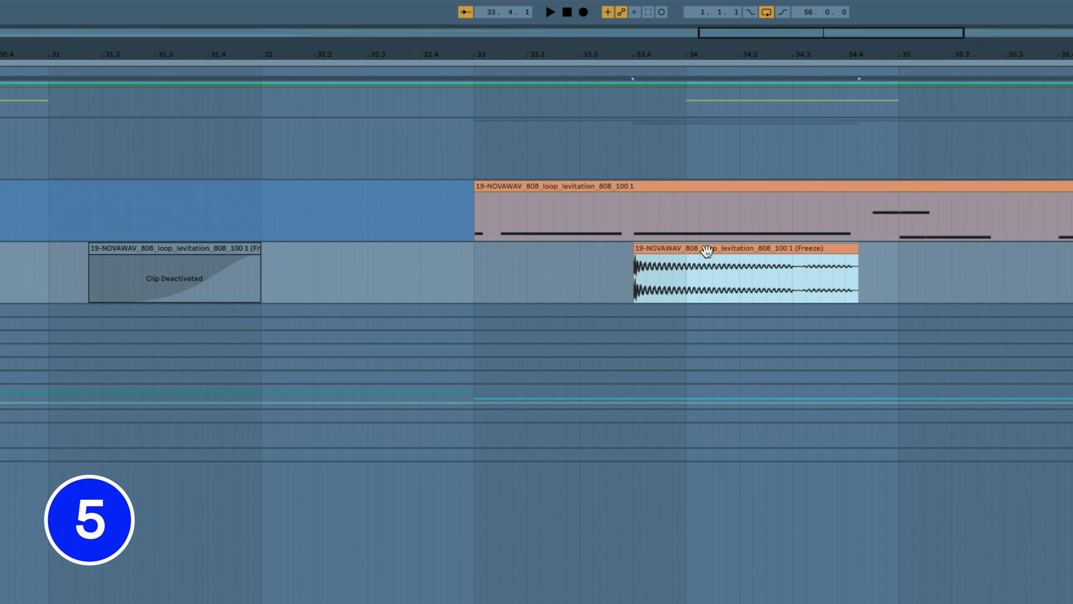
# Reverse the frozen 808 clip, play it back, and check the Delay's feedback and right time settings
pyautogui.press('r')
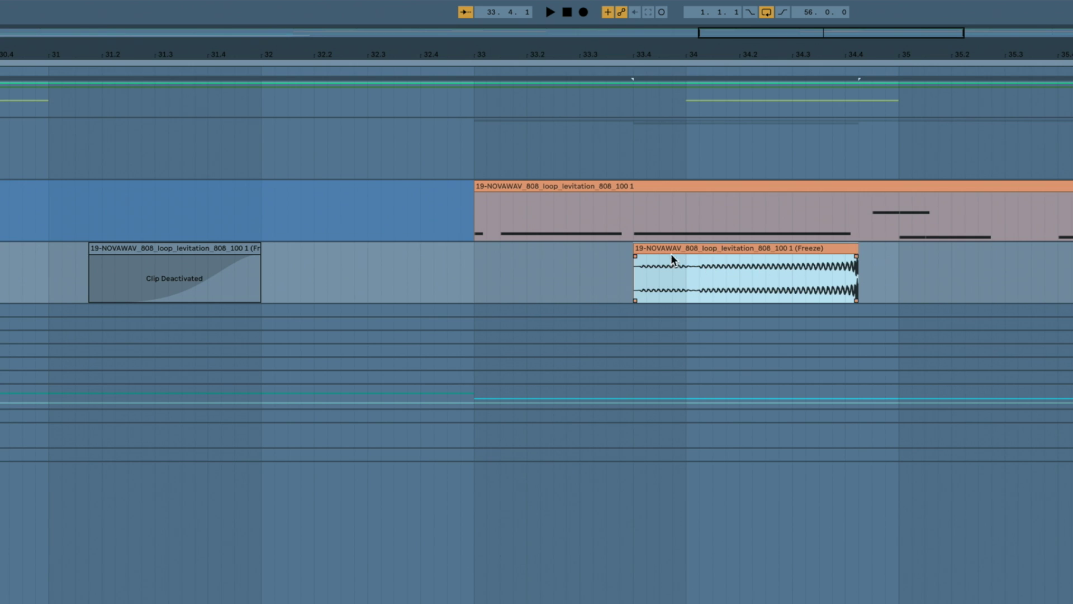
pyautogui.press('space')
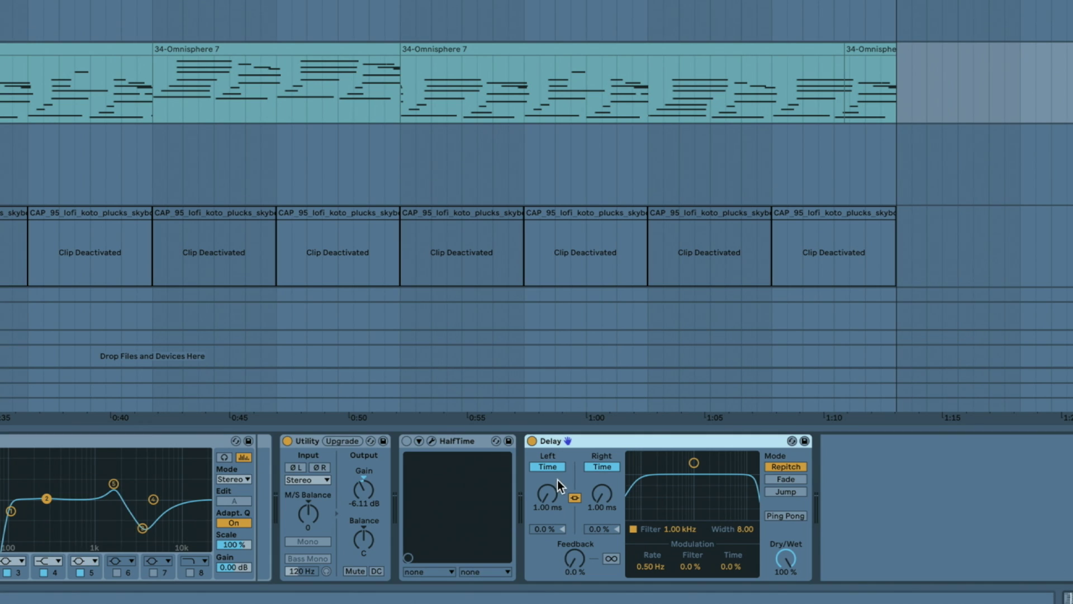
pyautogui.click(574, 559)
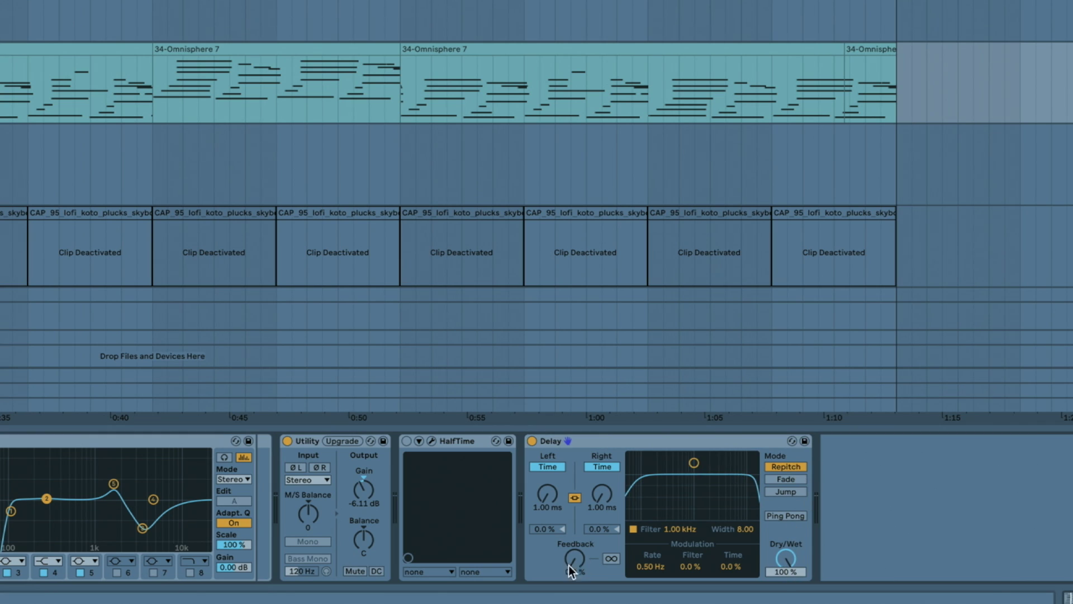
pyautogui.click(602, 492)
pyautogui.press('space')
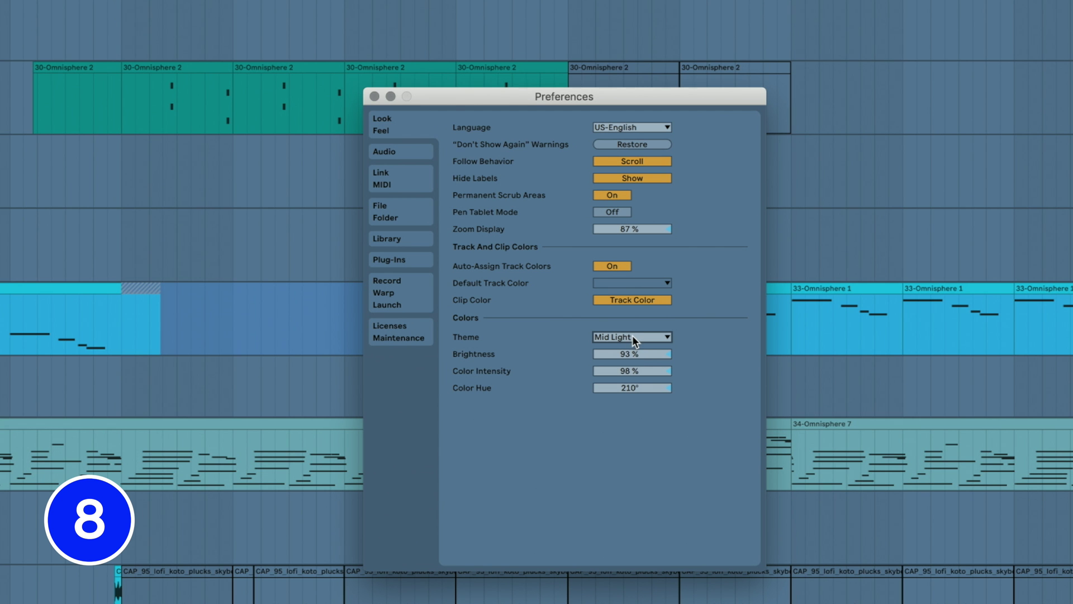
# Switch the interface theme to Mid Dark with brightness raised to 200%
pyautogui.click(632, 337)
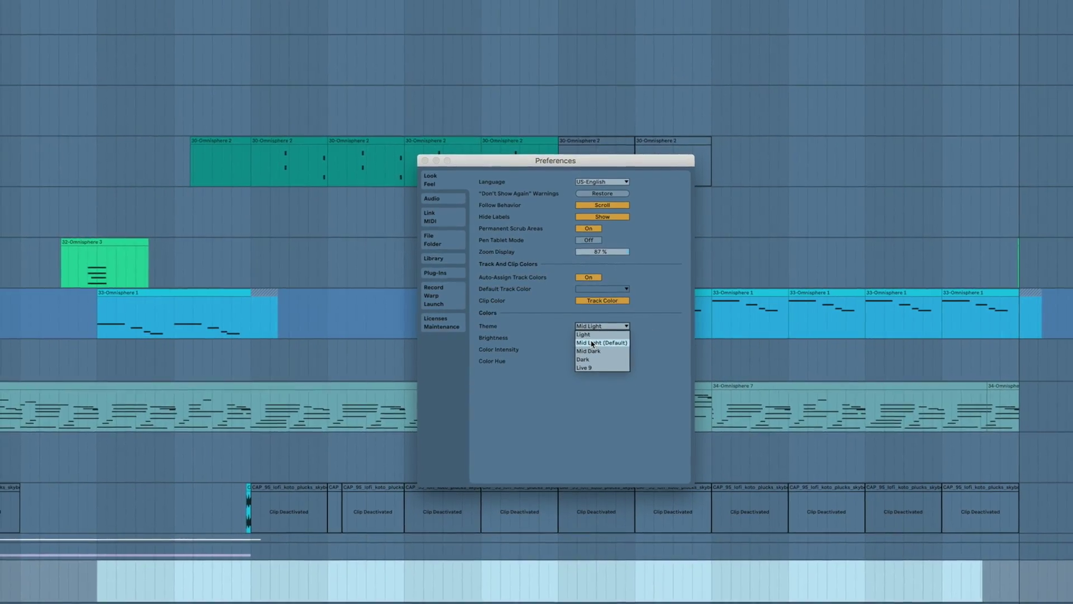
pyautogui.click(590, 352)
pyautogui.moveTo(590, 337)
pyautogui.mouseDown()
pyautogui.moveTo(591, 361)
pyautogui.moveTo(591, 280)
pyautogui.moveTo(587, 336)
pyautogui.moveTo(583, 321)
pyautogui.mouseUp()
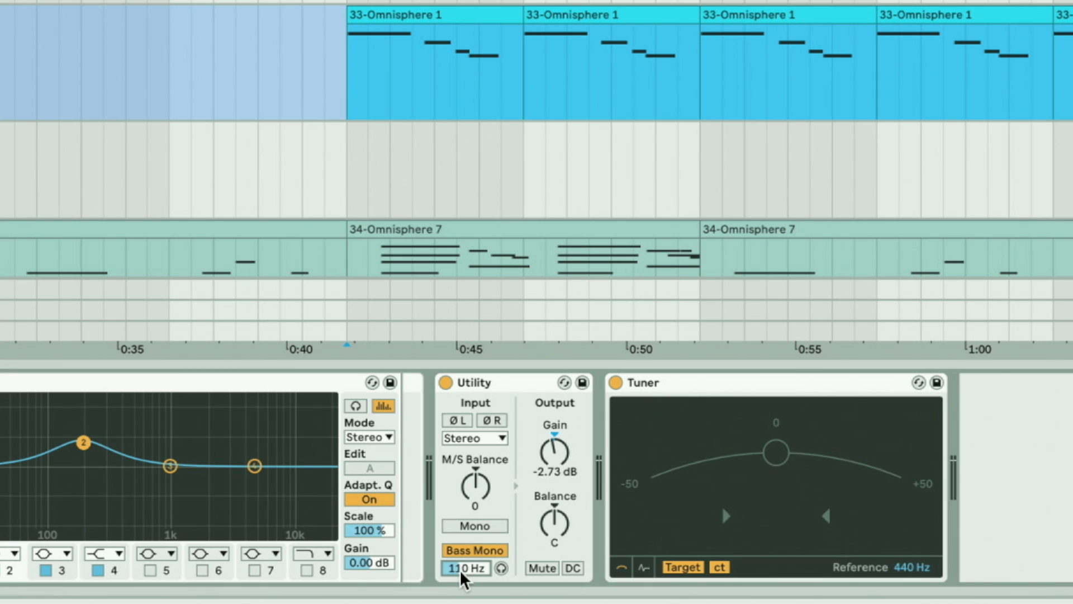
# Play from 0:41, lower the C3 note's velocity to 103, and taper the clip automation into a wedge
pyautogui.press('space')
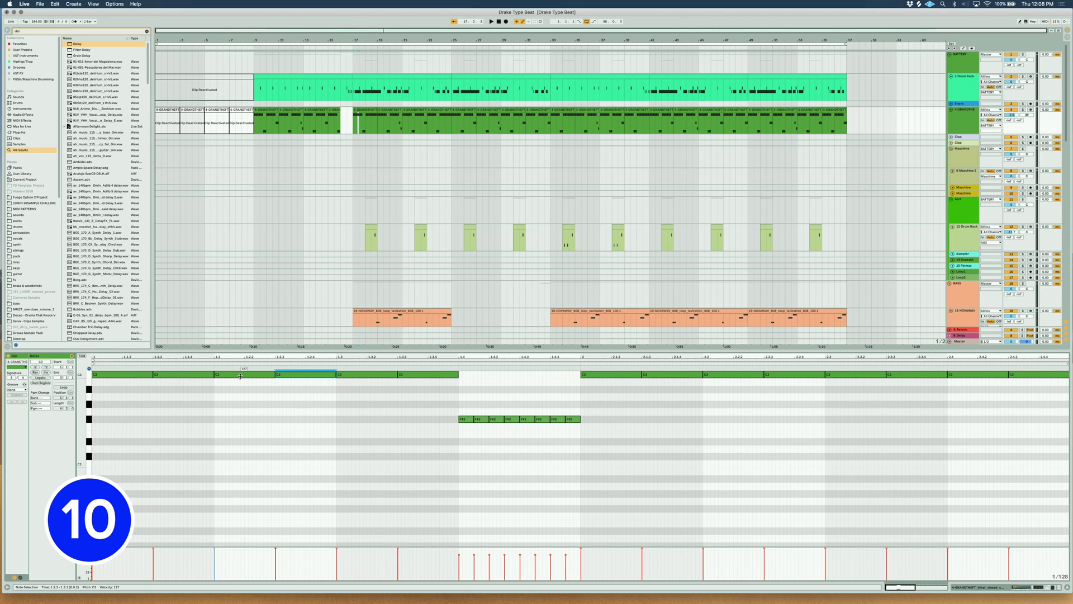
pyautogui.moveTo(241, 376); pyautogui.dragTo(240, 389)
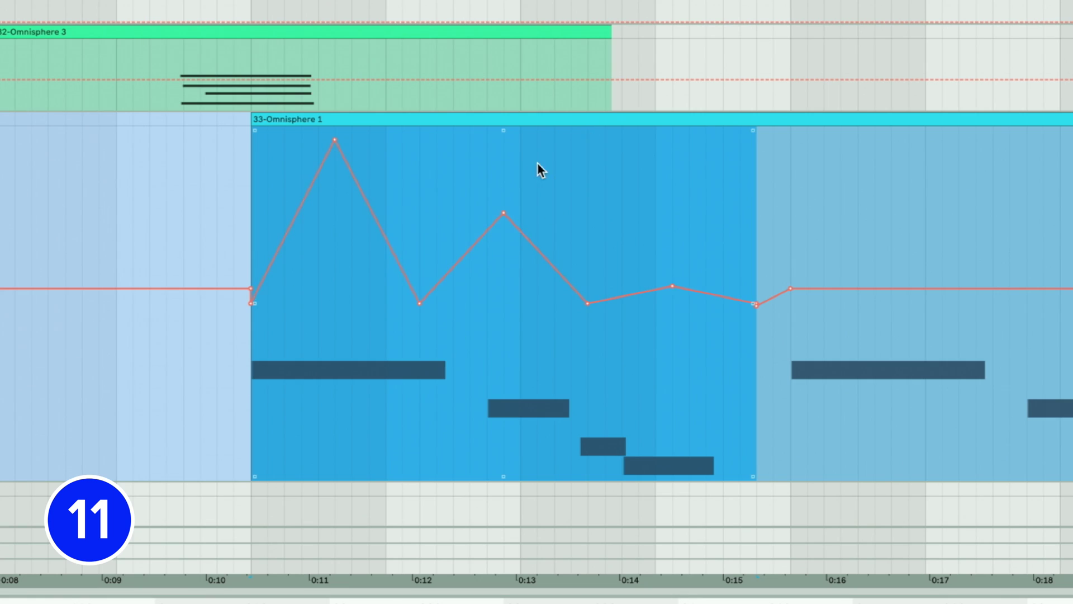
pyautogui.moveTo(251, 303)
pyautogui.mouseDown()
pyautogui.moveTo(251, 201)
pyautogui.moveTo(251, 307)
pyautogui.mouseUp()
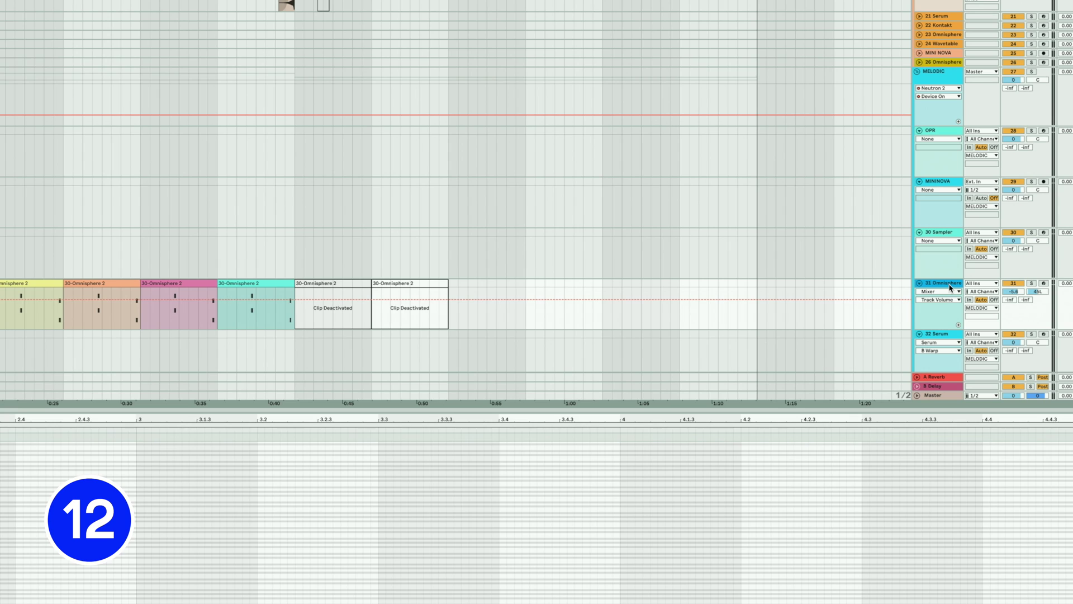
# Give track 31's clips its track colour, then record 37 MIDI using 36-Omnisphere as input
pyautogui.rightClick(950, 288)
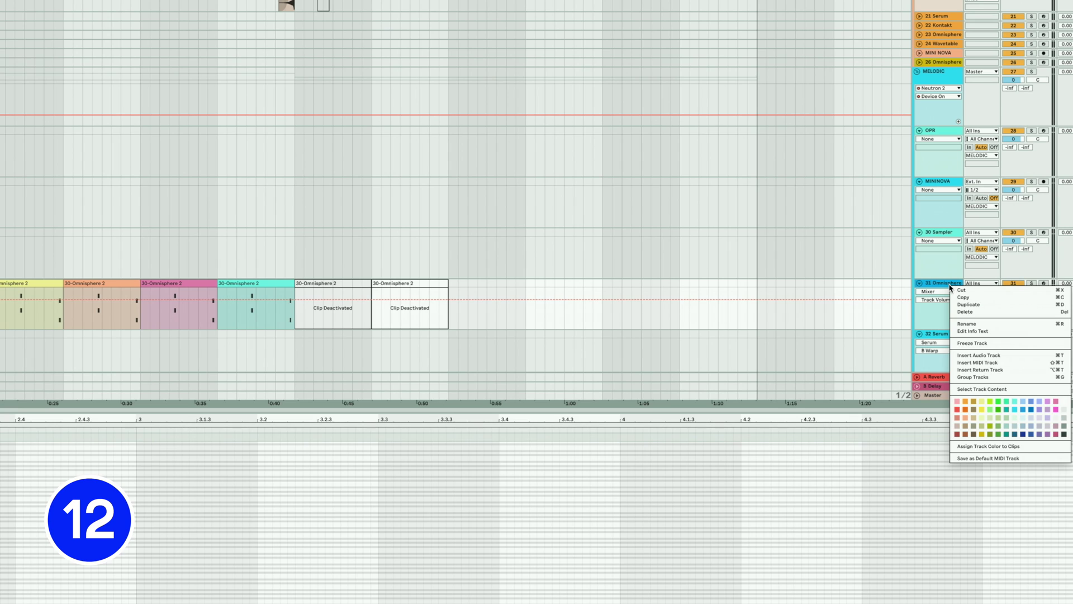
pyautogui.click(973, 446)
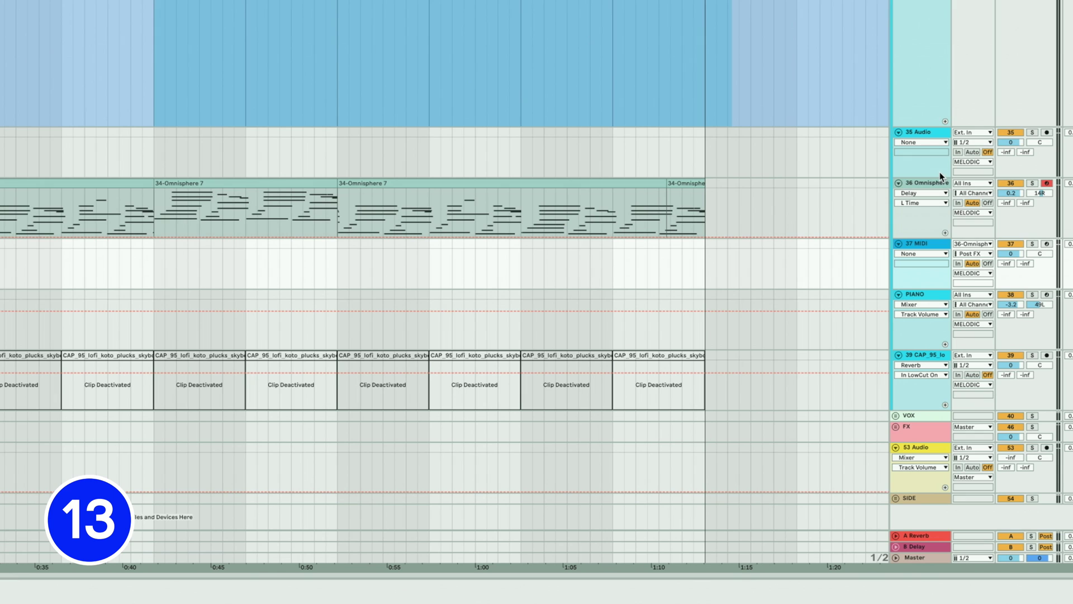
pyautogui.click(930, 180)
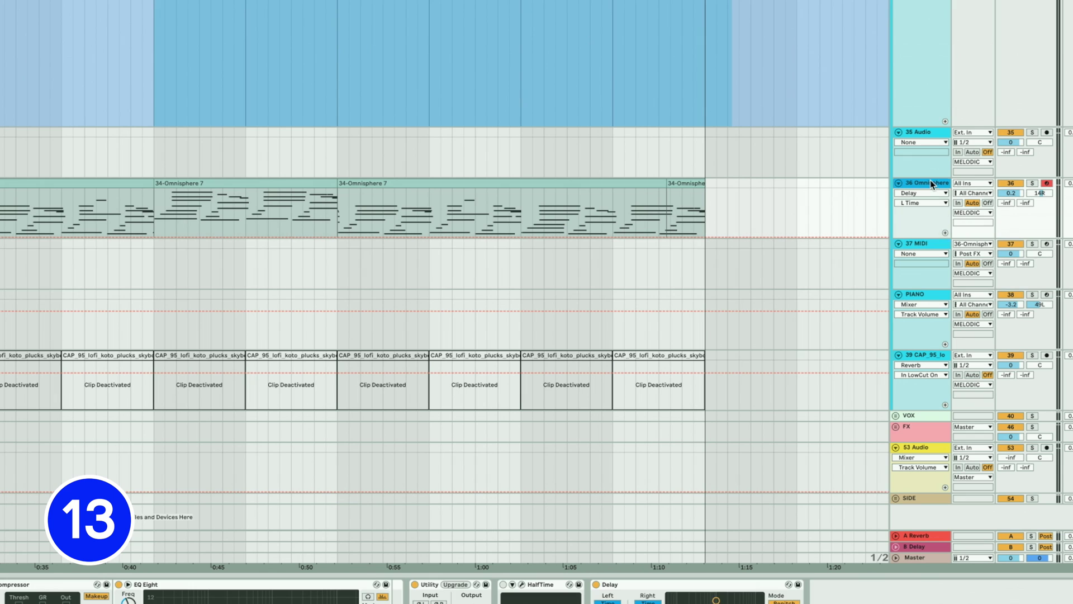
pyautogui.click(933, 245)
pyautogui.click(972, 244)
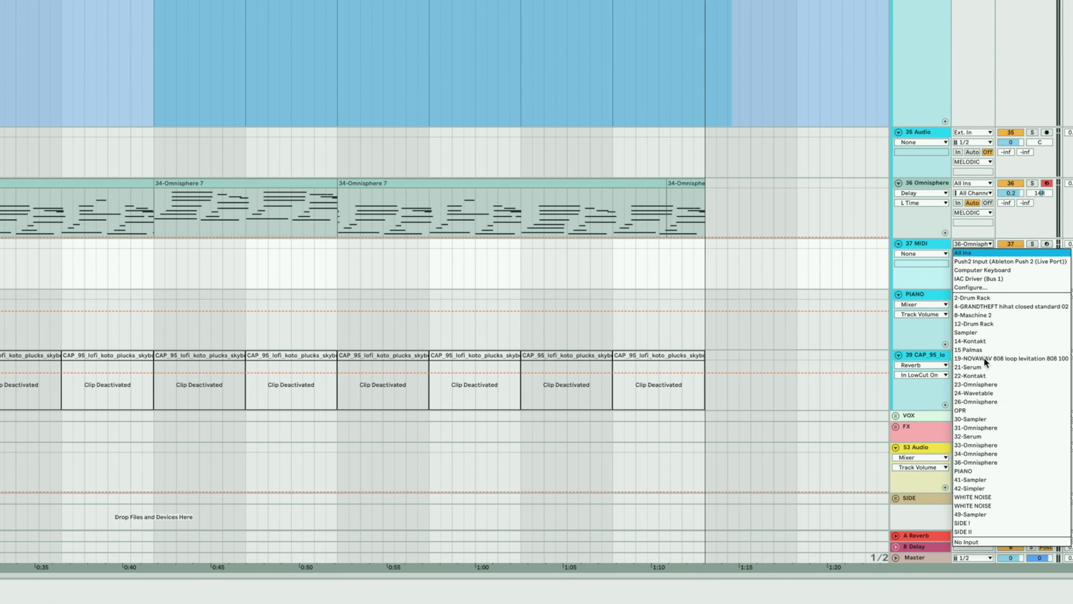
pyautogui.click(978, 462)
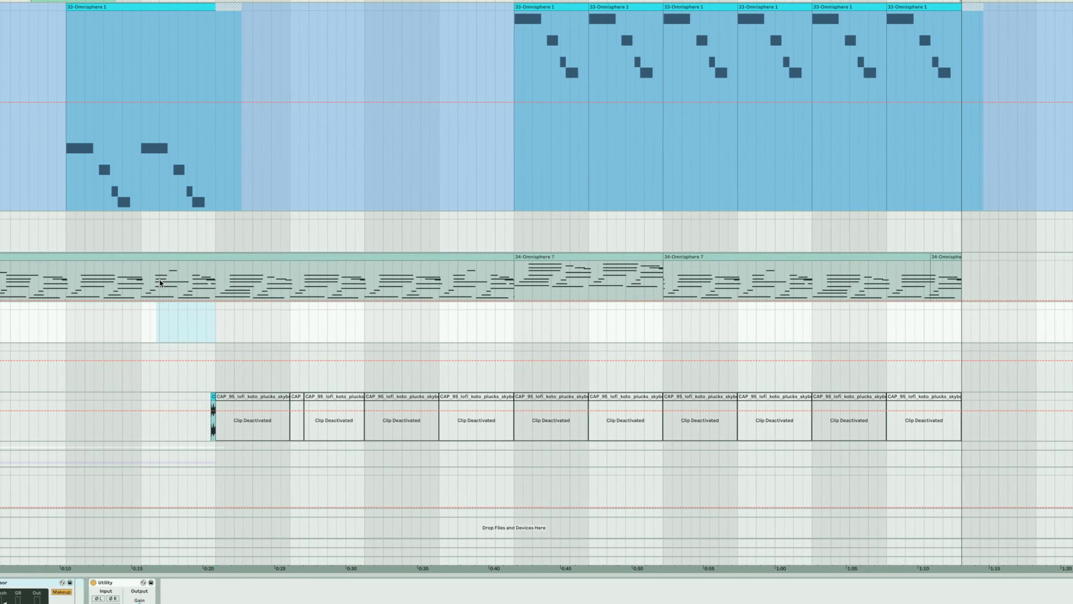
pyautogui.press('F9')
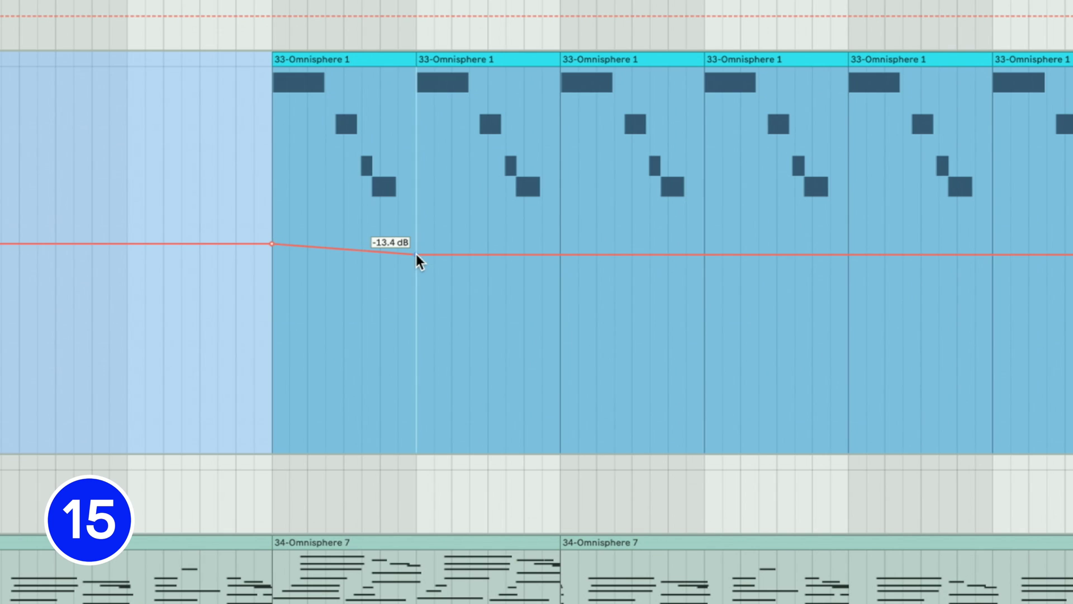
# Raise the volume breakpoint and set its exact value to 6.0 dB
pyautogui.moveTo(417, 257); pyautogui.dragTo(416, 207)
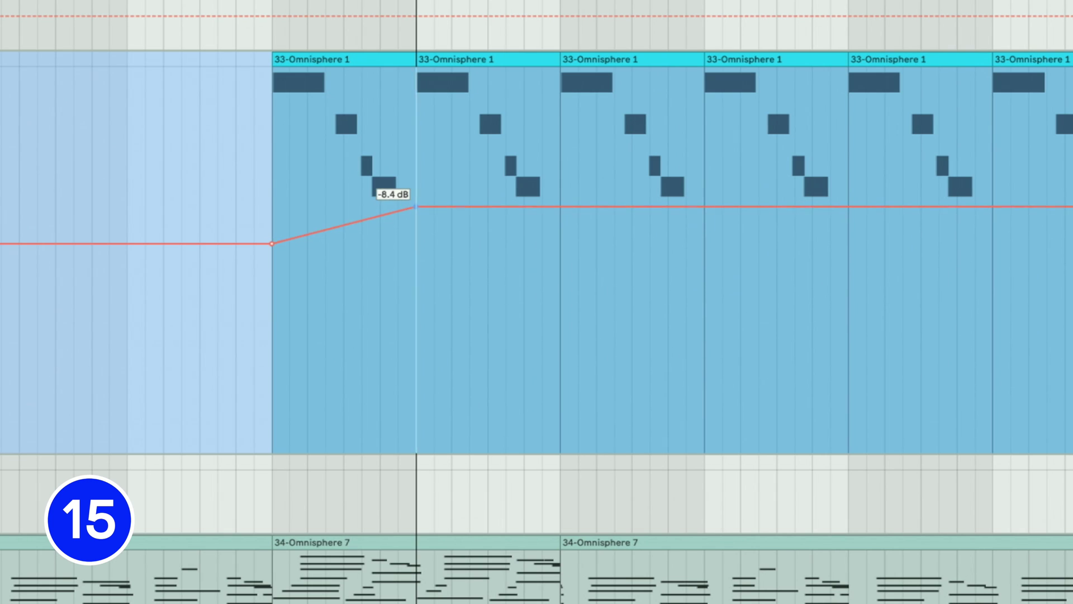
pyautogui.rightClick(417, 207)
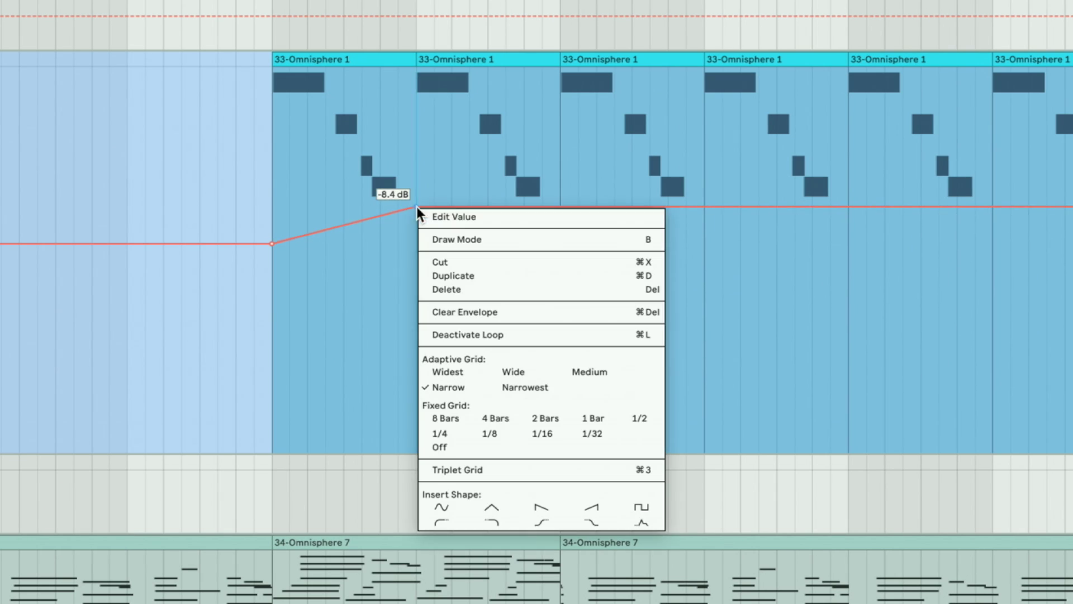
pyautogui.click(459, 217)
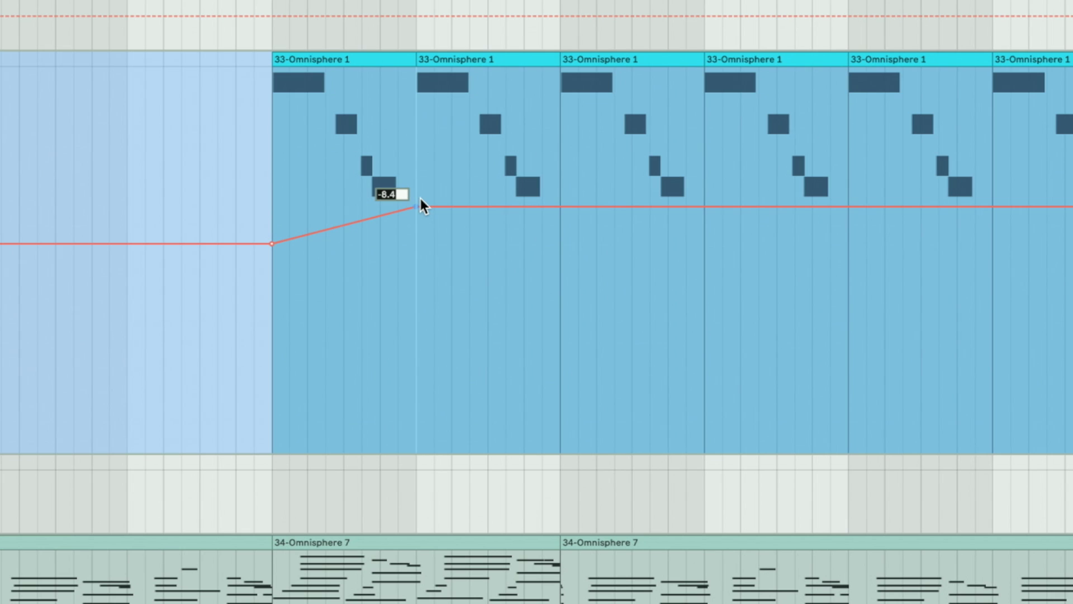
pyautogui.write('6')
pyautogui.press('Return')
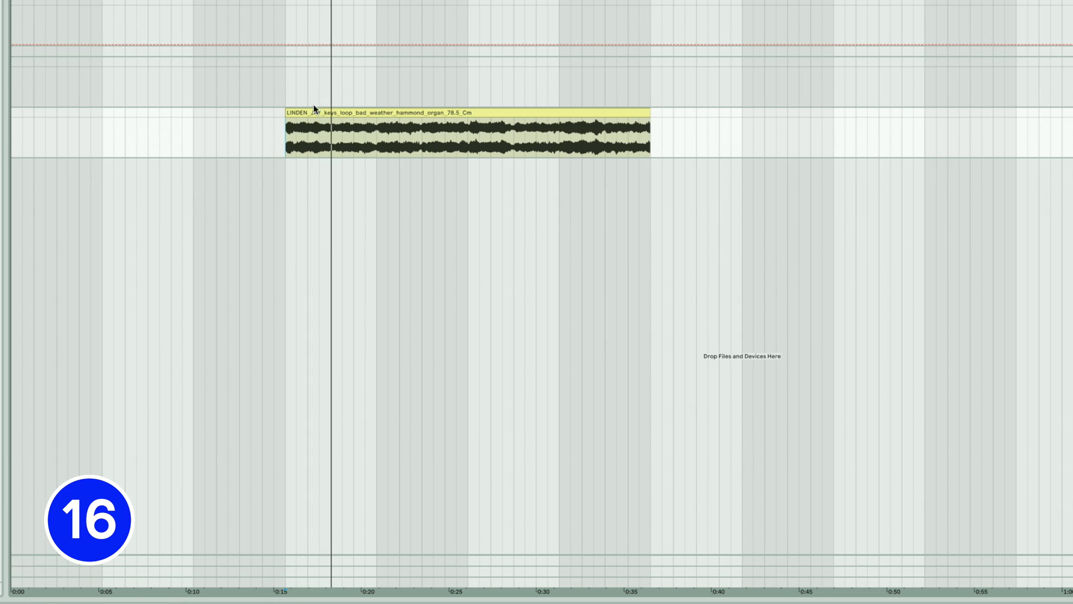
# Convert the organ loop's harmony to a MIDI track and raise the clip's segment BPM to 345
pyautogui.rightClick(323, 114)
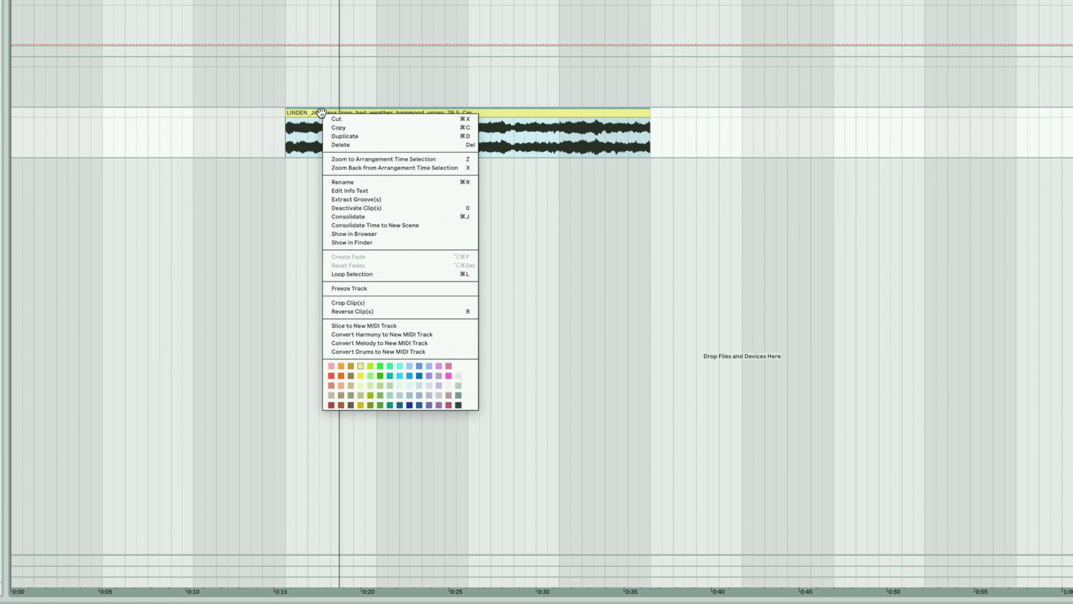
pyautogui.click(370, 334)
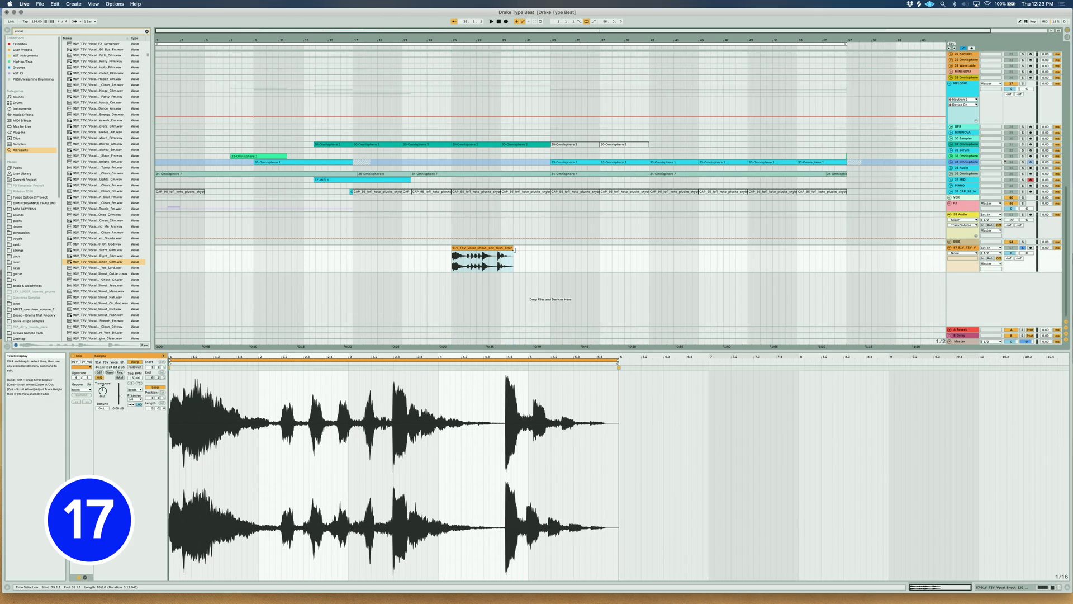
pyautogui.moveTo(134, 377)
pyautogui.mouseDown()
pyautogui.moveTo(135, 364)
pyautogui.moveTo(143, 391)
pyautogui.mouseUp()
# Set warp Preserve to 1/8, transient Envelope to 72, and choose a transient loop mode
pyautogui.click(217, 374)
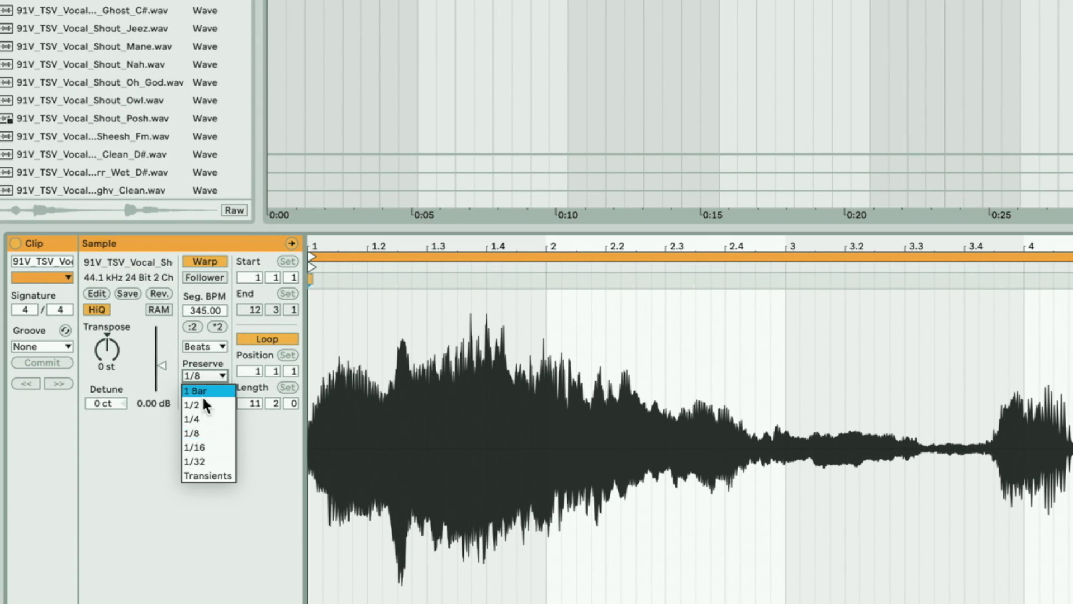
pyautogui.click(200, 434)
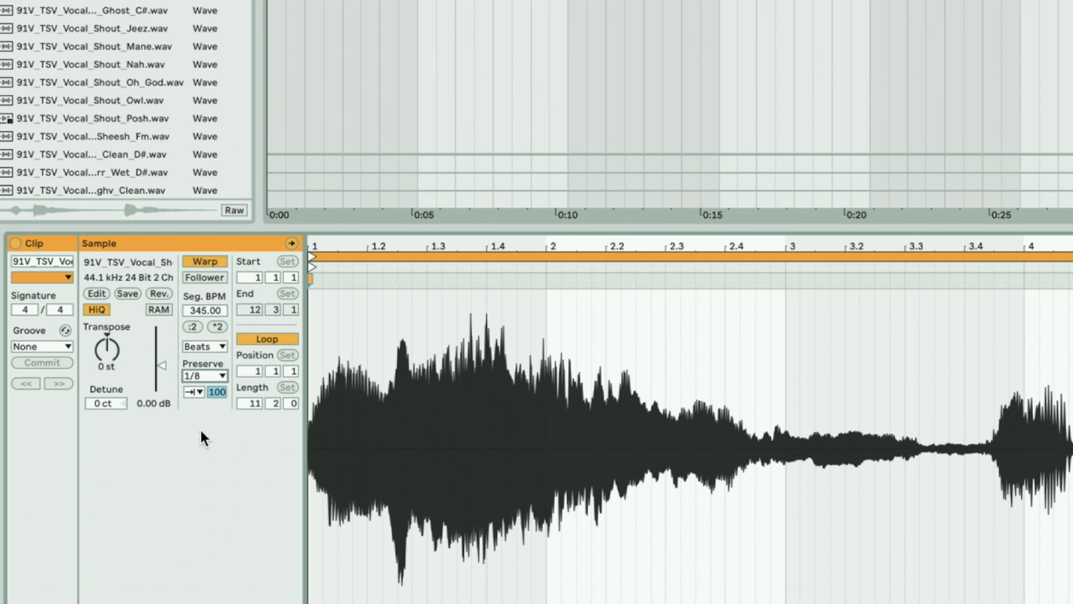
pyautogui.press('space')
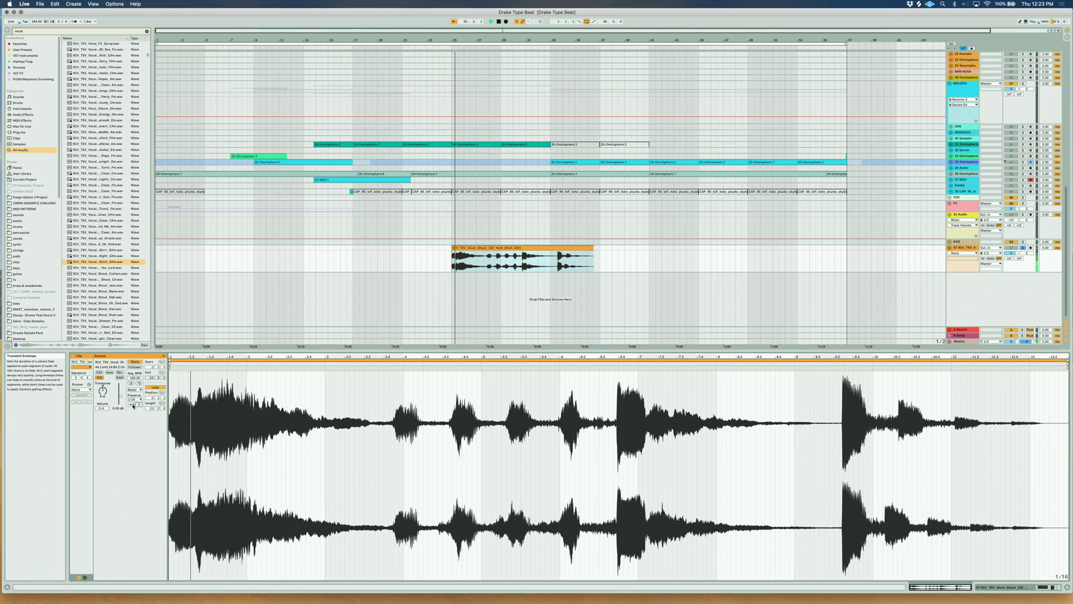
pyautogui.click(196, 391)
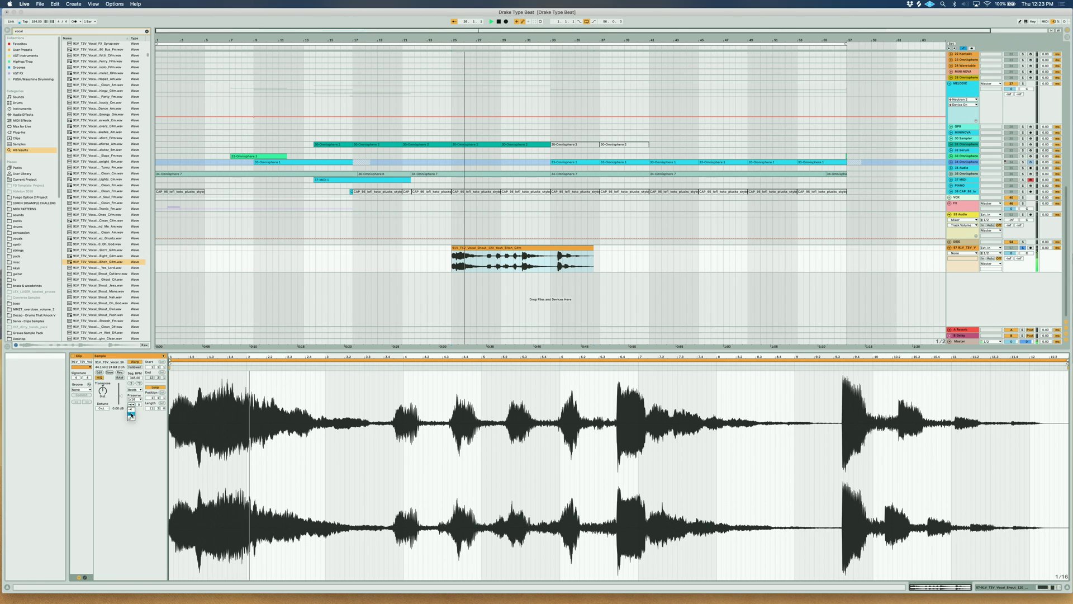
pyautogui.click(132, 411)
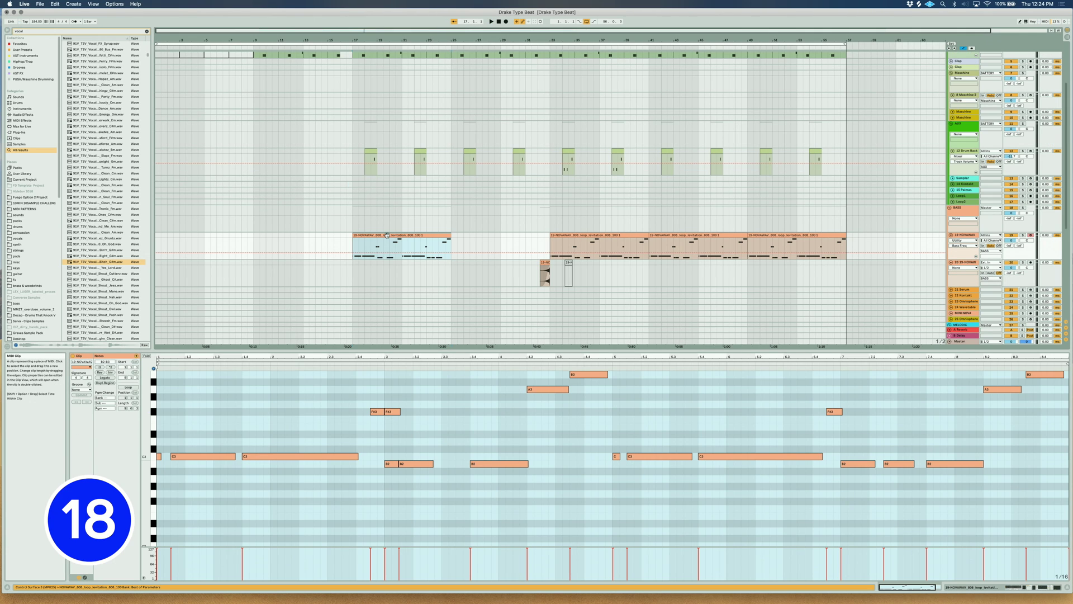
# Ramp the note velocities from about 40 to 127 and compress the repeated G3 notes in time
pyautogui.press('z')
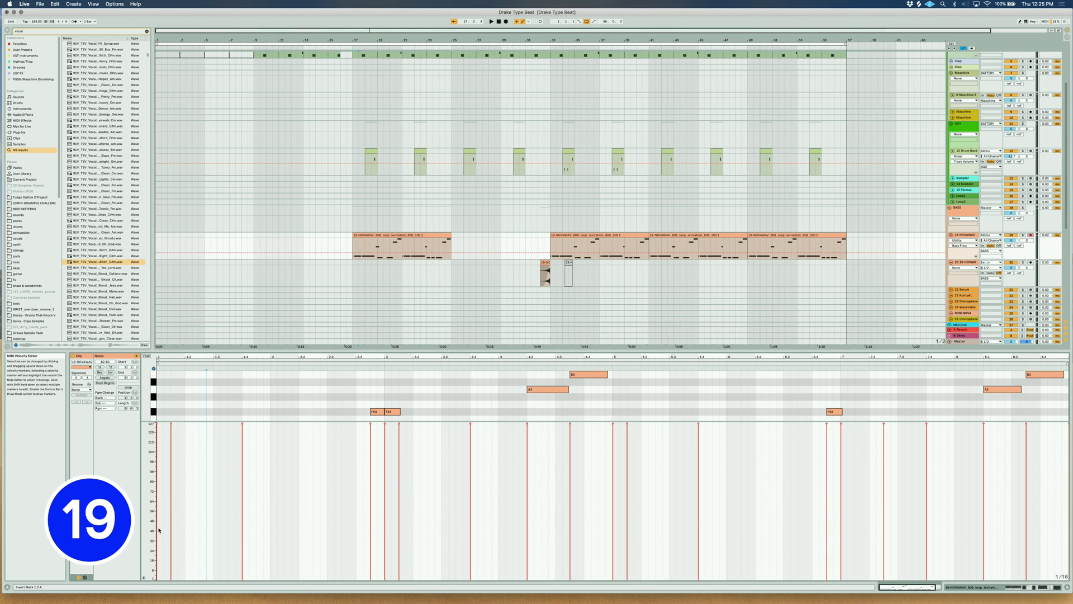
pyautogui.moveTo(764, 469); pyautogui.dragTo(1023, 405)
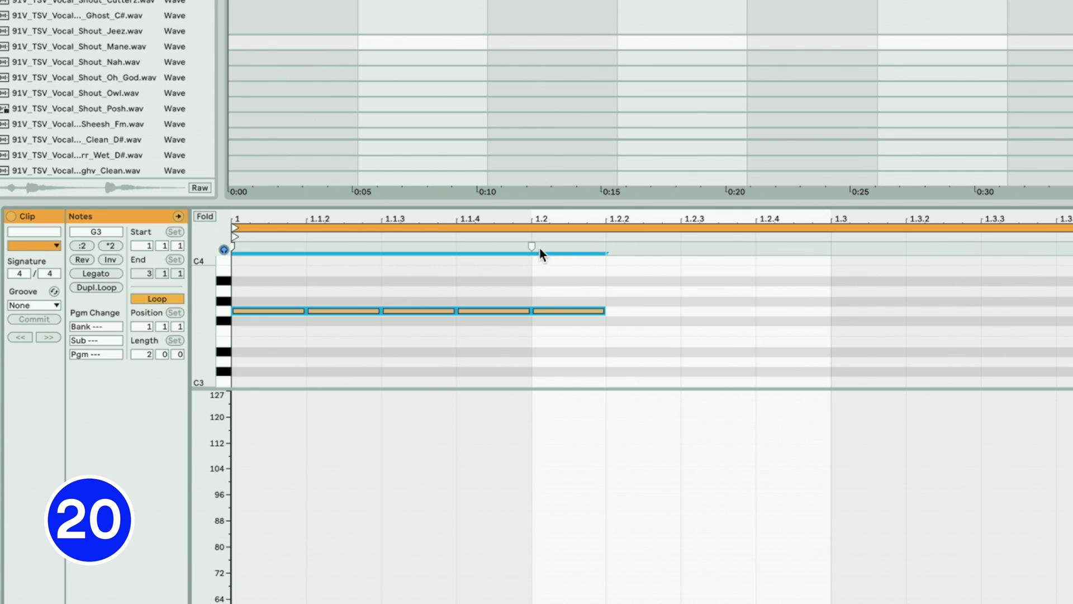
pyautogui.moveTo(531, 246); pyautogui.dragTo(471, 245)
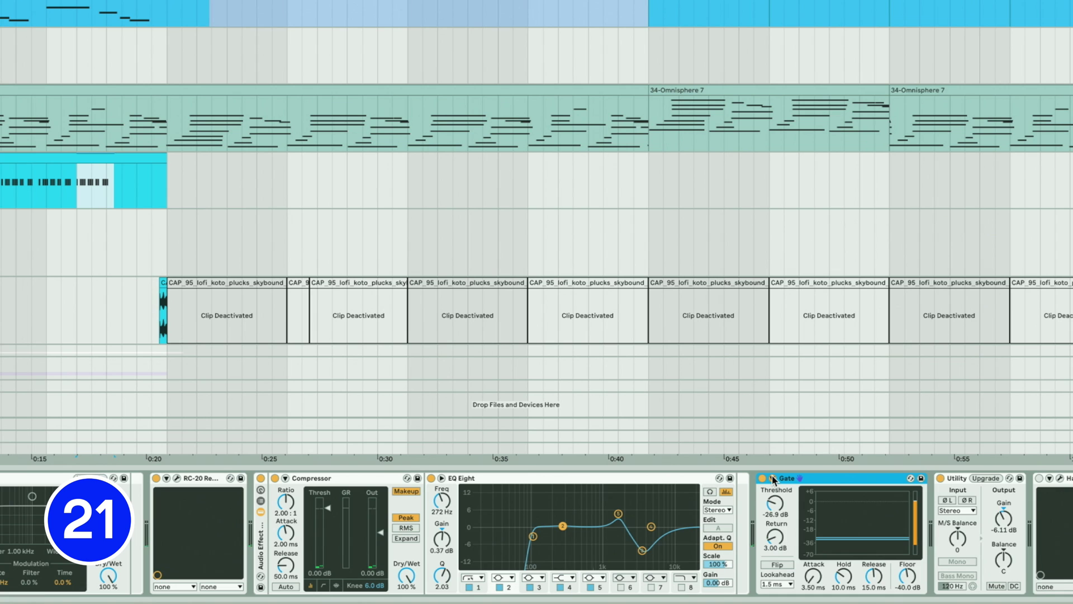
# Sidechain the Gate from 36-Operator, then save the 55 Audio track as the default audio track
pyautogui.click(773, 479)
pyautogui.click(786, 510)
pyautogui.click(785, 510)
pyautogui.press('space')
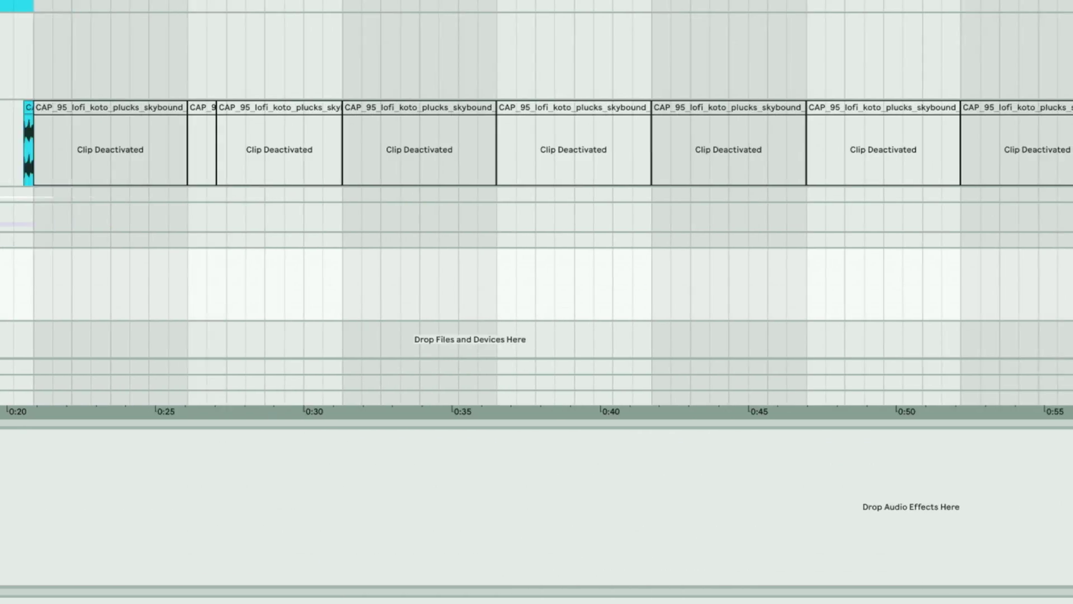
pyautogui.rightClick(968, 269)
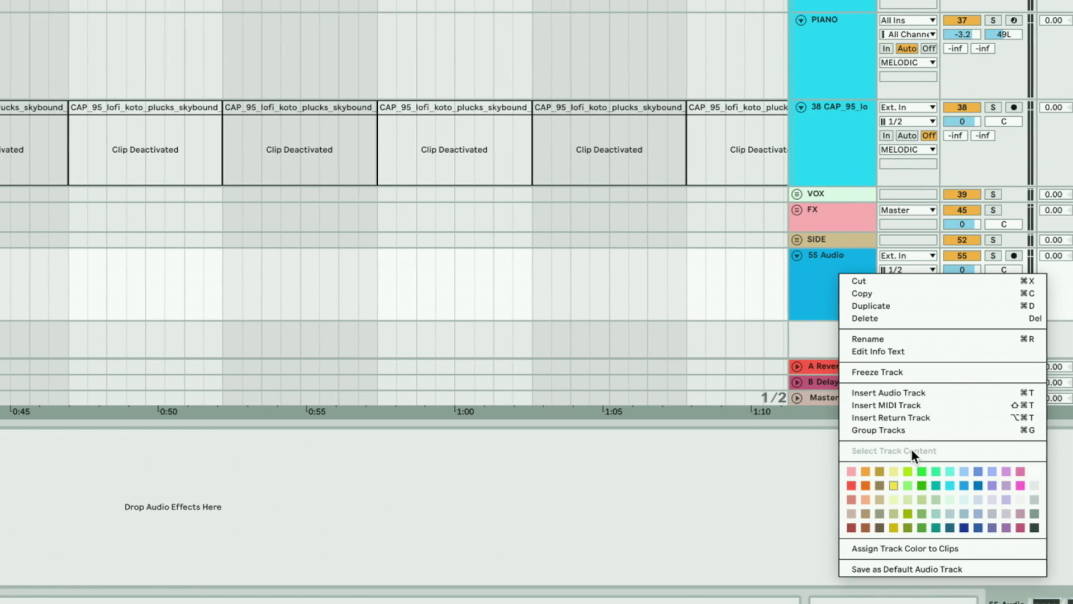
pyautogui.click(874, 569)
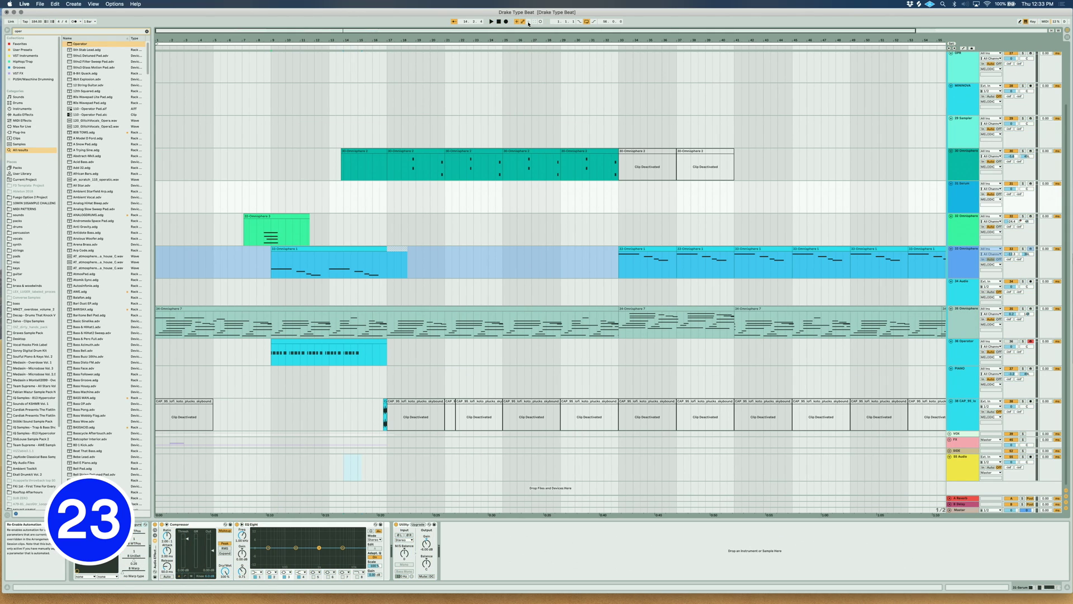
# Set computer-keyboard velocity to 80 and warp the ahh vocal in Complex Pro with formants at 76.56
pyautogui.press('super+k')
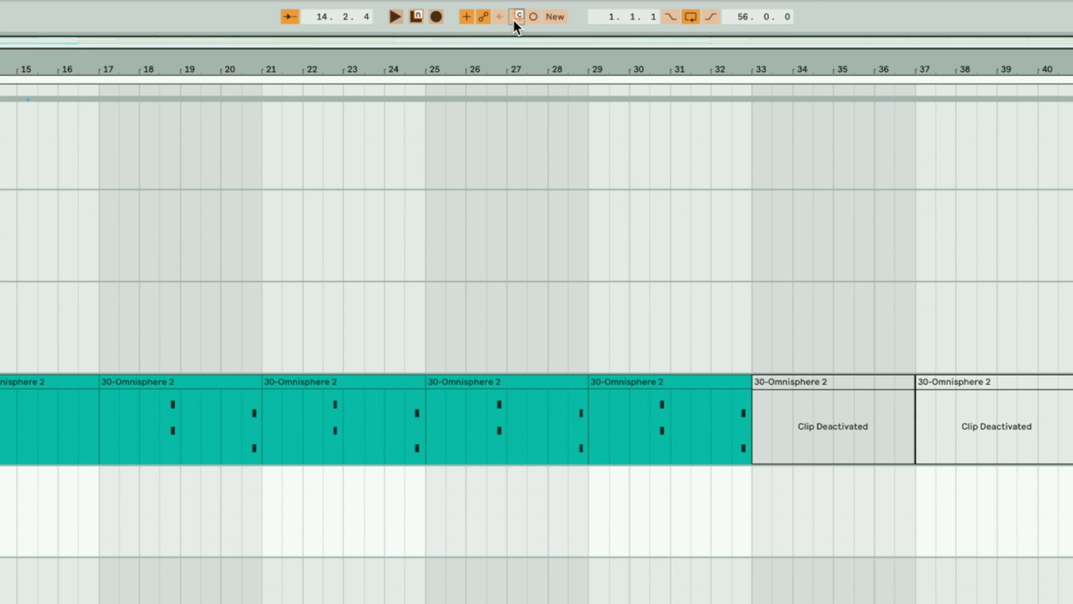
pyautogui.press('super+k')
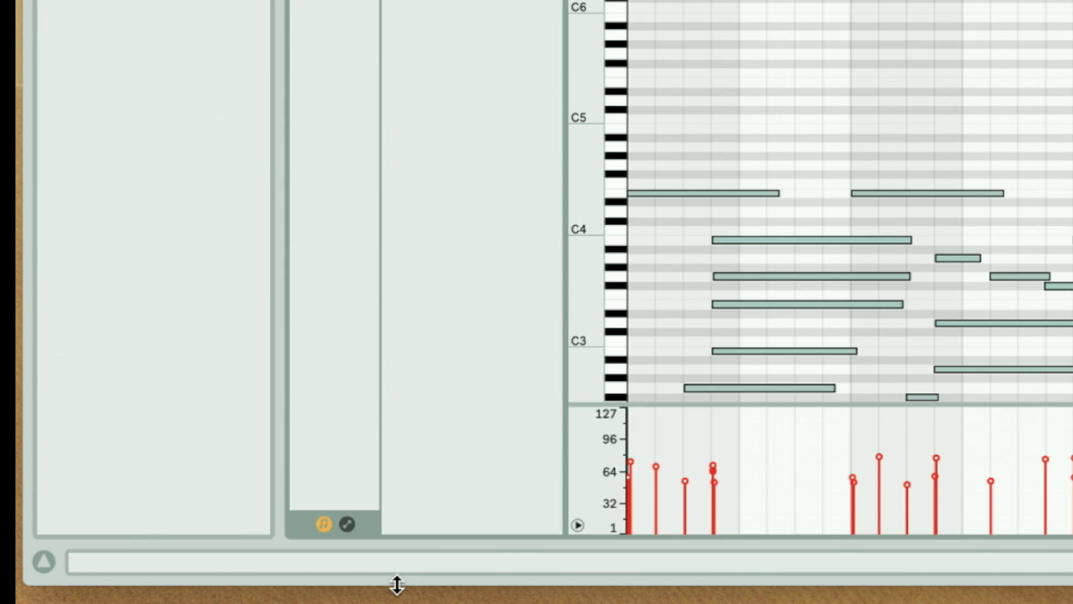
pyautogui.press('c')
pyautogui.press('c')
pyautogui.press('c')
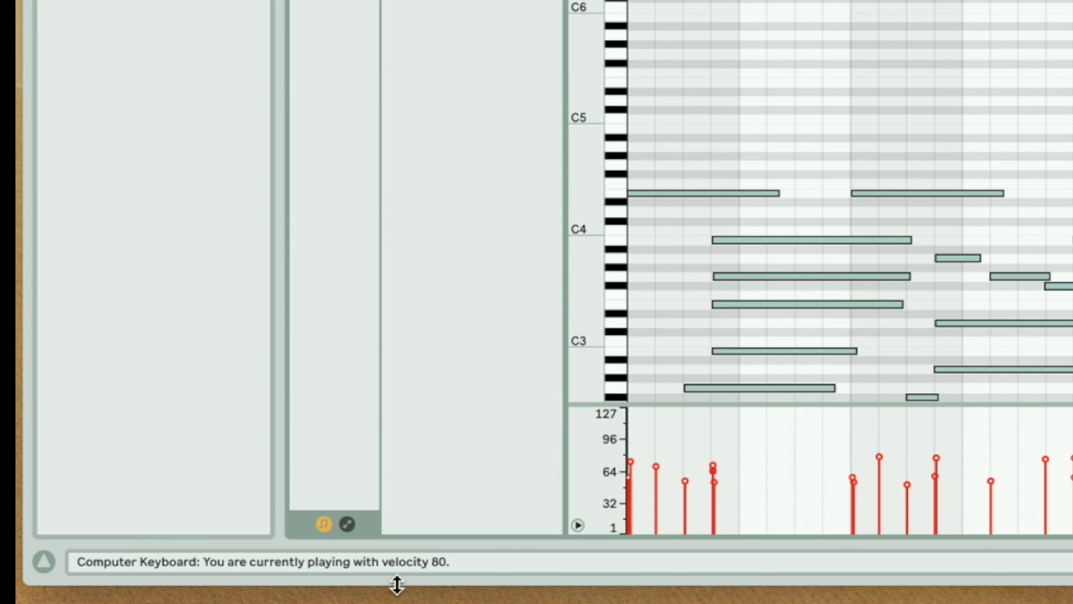
pyautogui.press('c')
pyautogui.press('c')
pyautogui.press('c')
pyautogui.press('c')
pyautogui.press('c')
pyautogui.press('c')
pyautogui.press('c')
pyautogui.press('c')
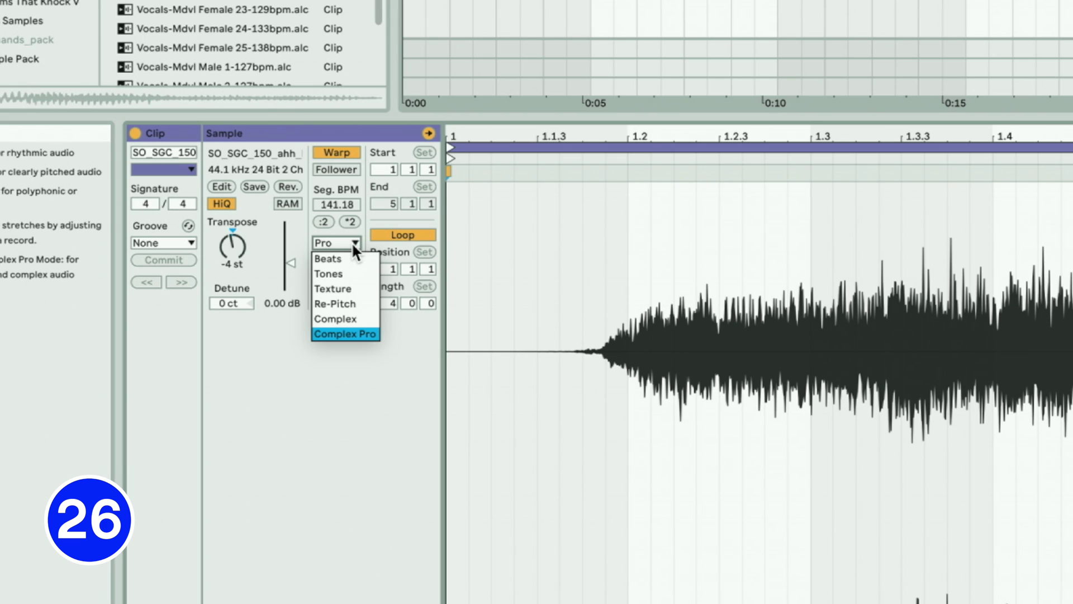
pyautogui.click(336, 333)
pyautogui.moveTo(337, 273); pyautogui.dragTo(338, 246)
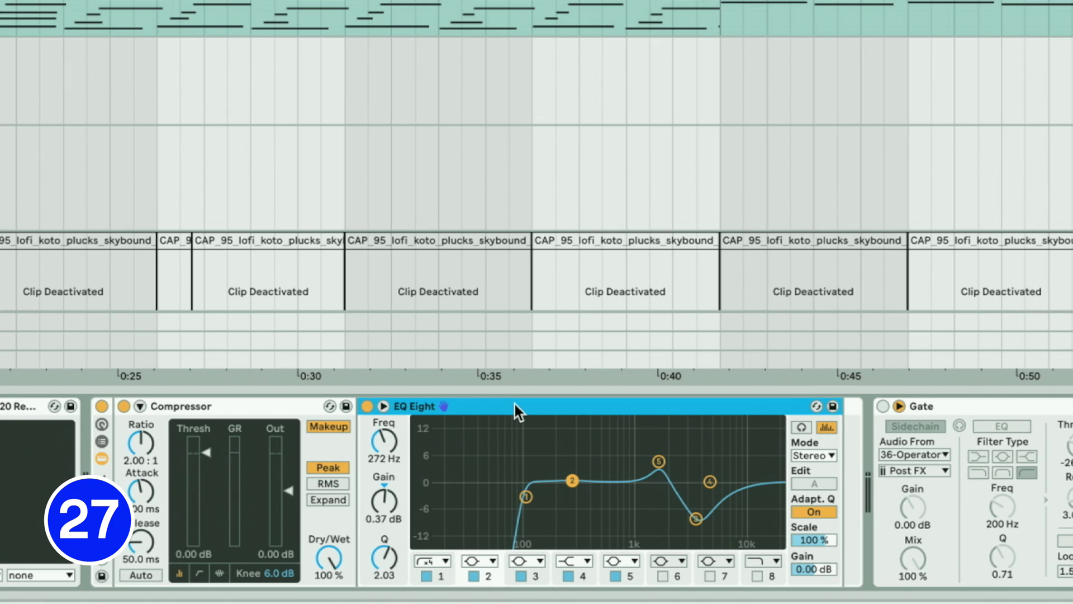
# Turn on oversampling for the EQ Eight while the track plays
pyautogui.press('space')
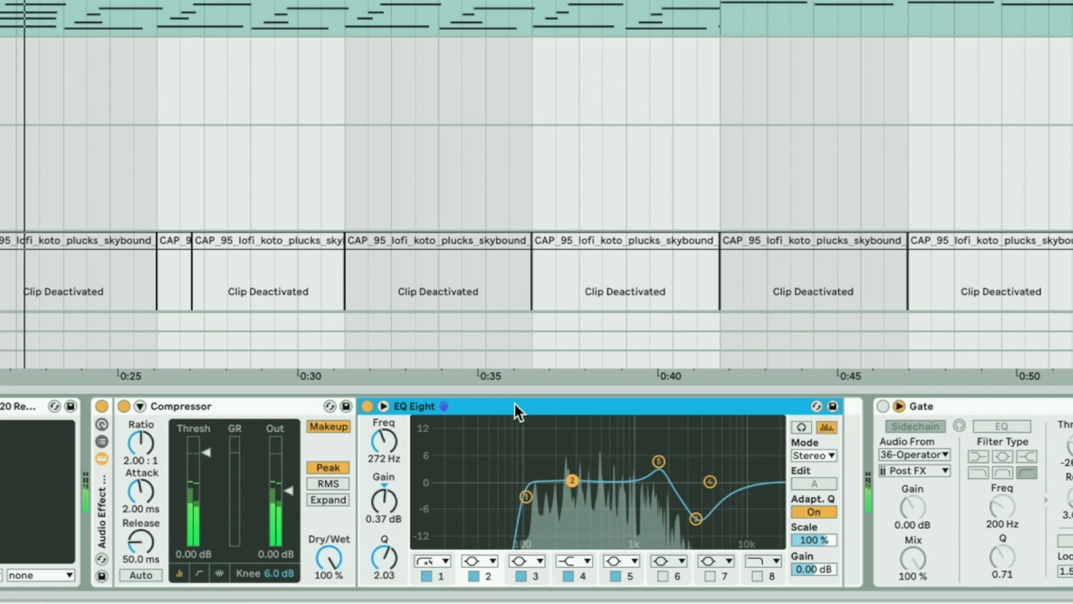
pyautogui.rightClick(514, 404)
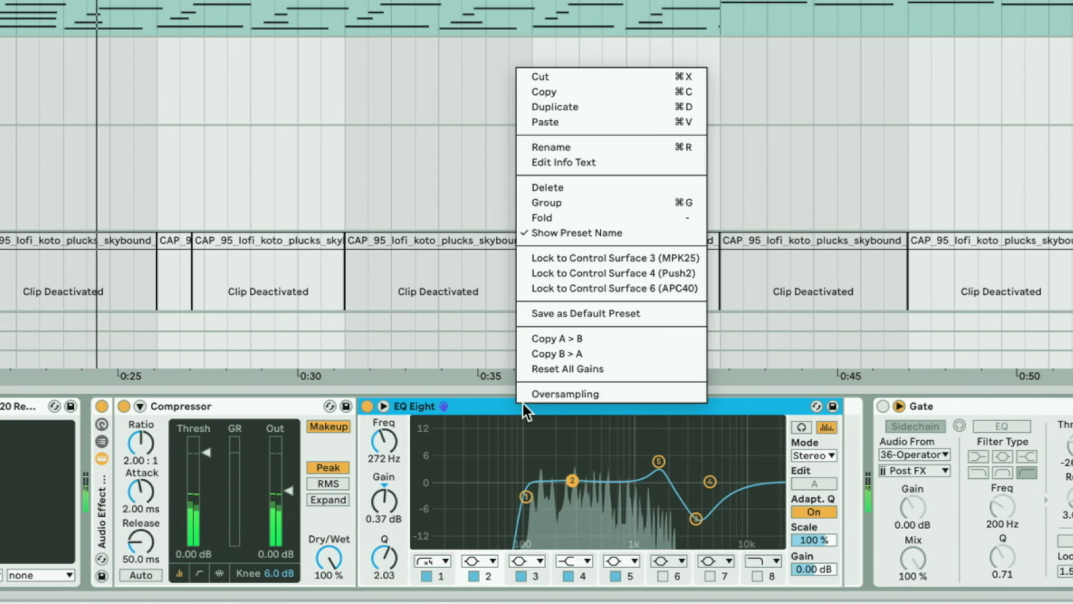
pyautogui.click(561, 391)
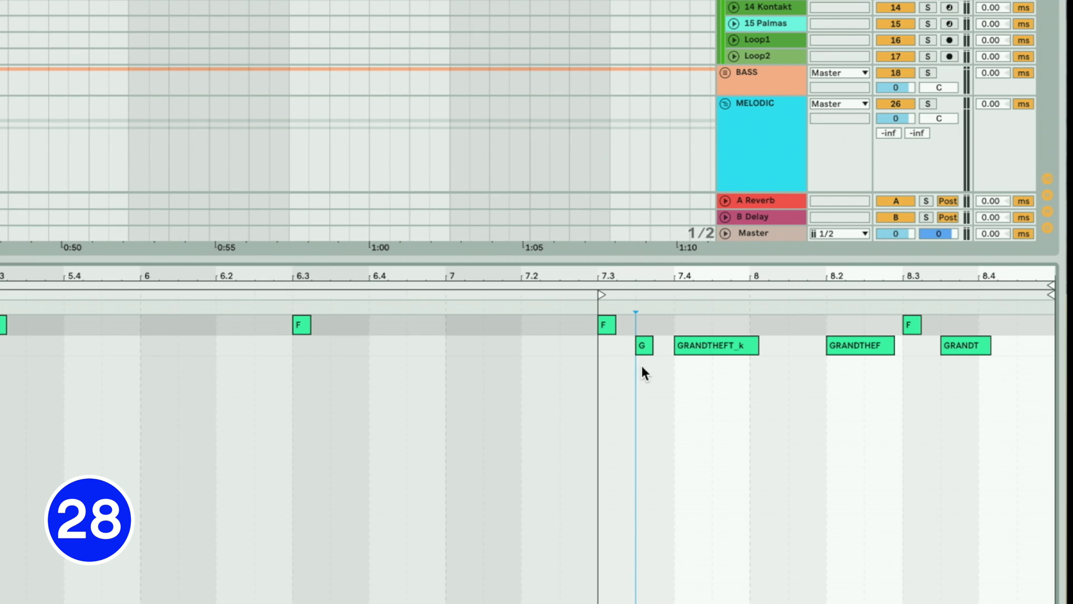
# In the GRANDTHEFT_k clip, draw G, A and C4 notes on beat one and fold the piano roll
pyautogui.click(642, 351)
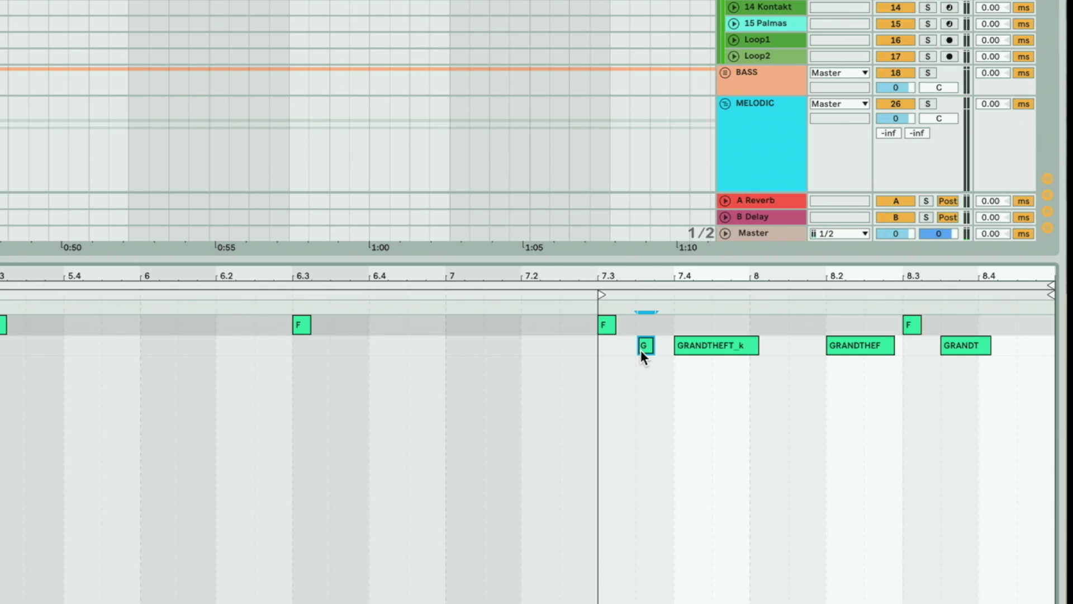
pyautogui.click(693, 347)
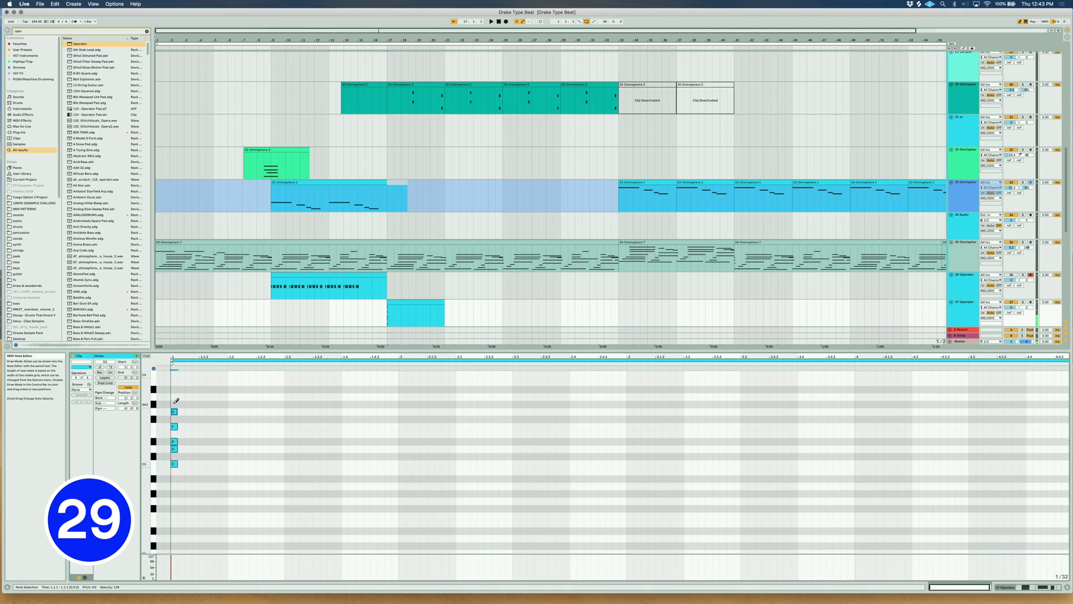
pyautogui.click(174, 403)
pyautogui.click(174, 389)
pyautogui.click(174, 374)
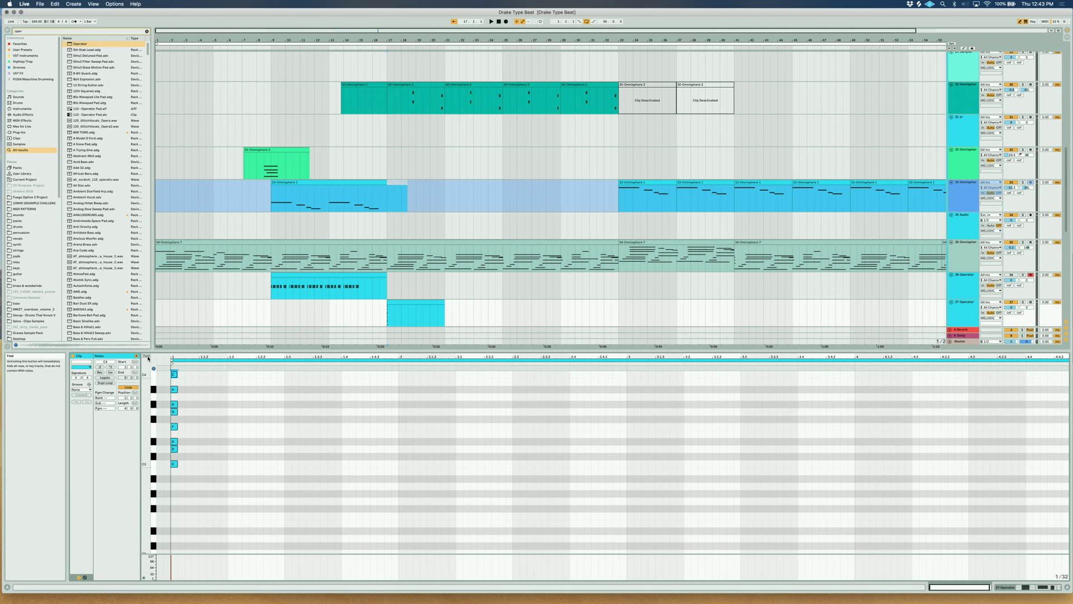
pyautogui.click(147, 356)
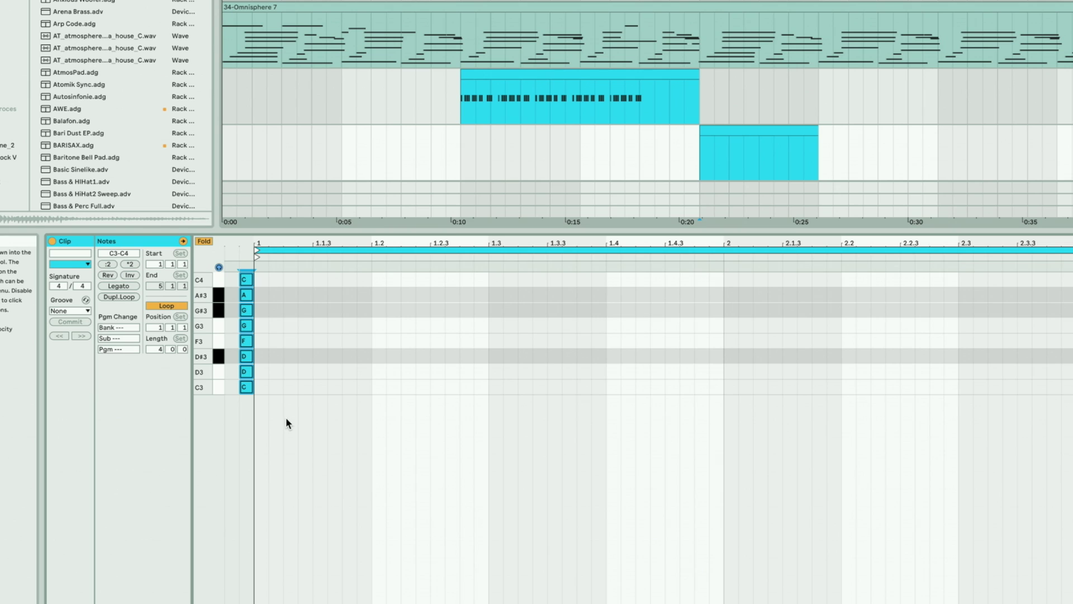
# Draw C3, G3, two G#3 and a C4 note across the first bar
pyautogui.click(262, 386)
pyautogui.click(408, 324)
pyautogui.click(423, 310)
pyautogui.click(481, 310)
pyautogui.click(554, 279)
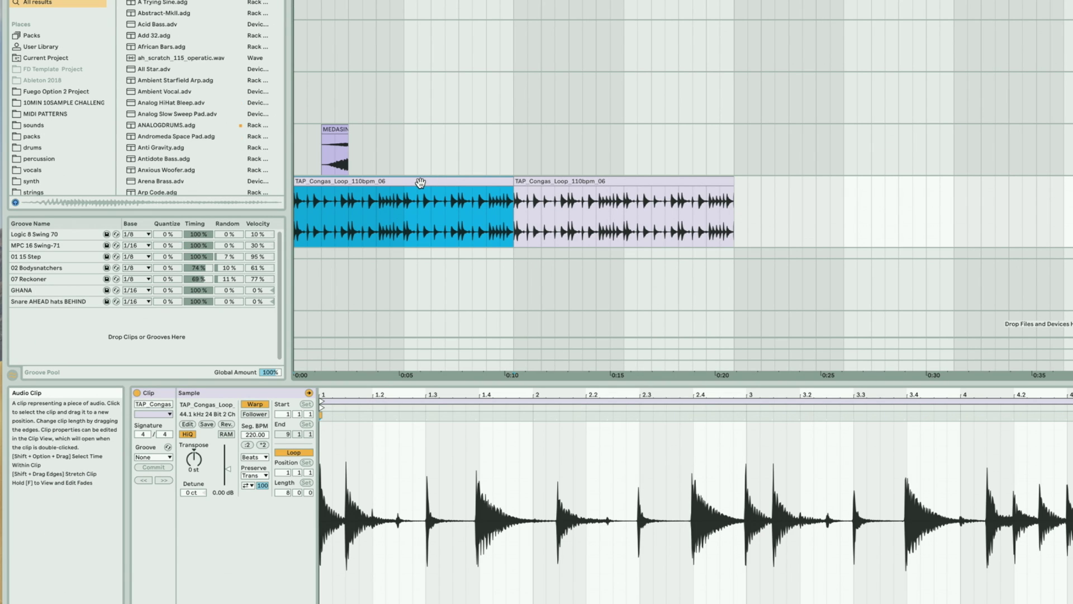
# Record new clips into the arrangement from bar 10, then select the opening A3, D3, E3, A2 notes
pyautogui.click(12, 374)
pyautogui.click(12, 374)
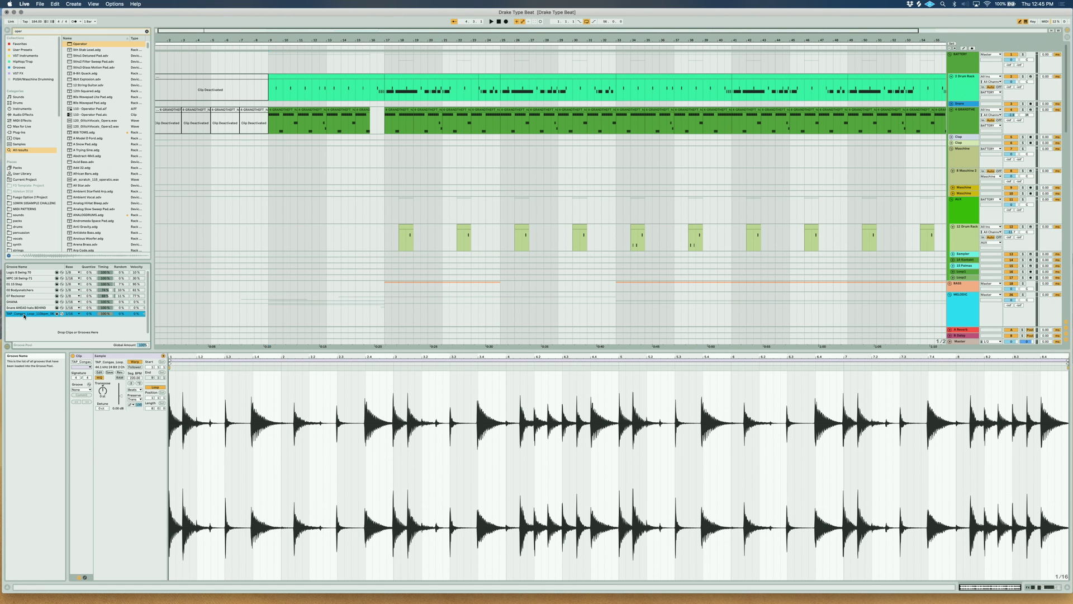
pyautogui.click(174, 201)
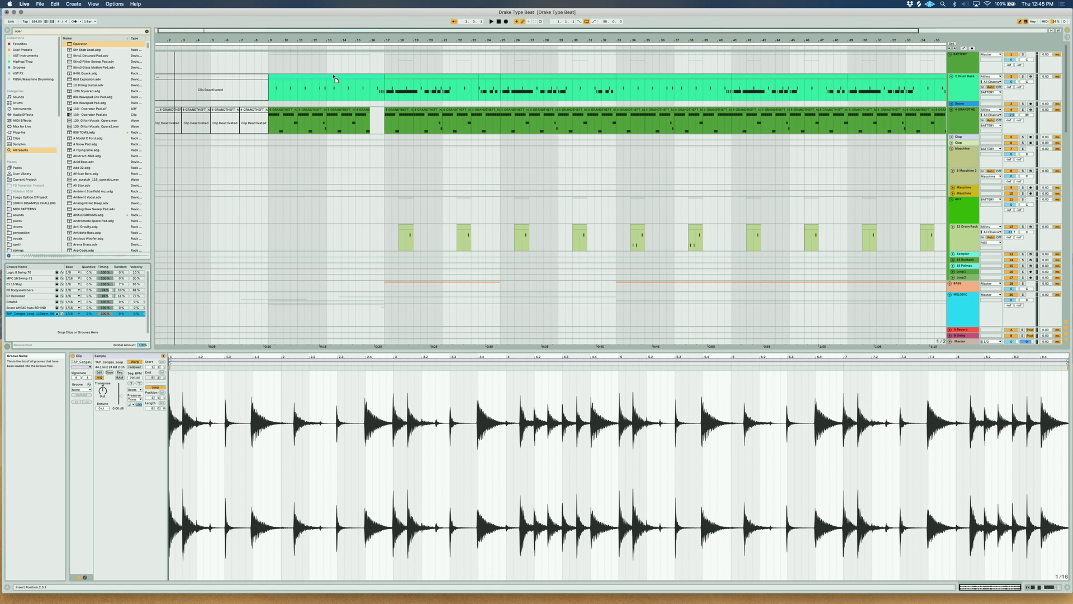
pyautogui.click(305, 81)
pyautogui.click(284, 112)
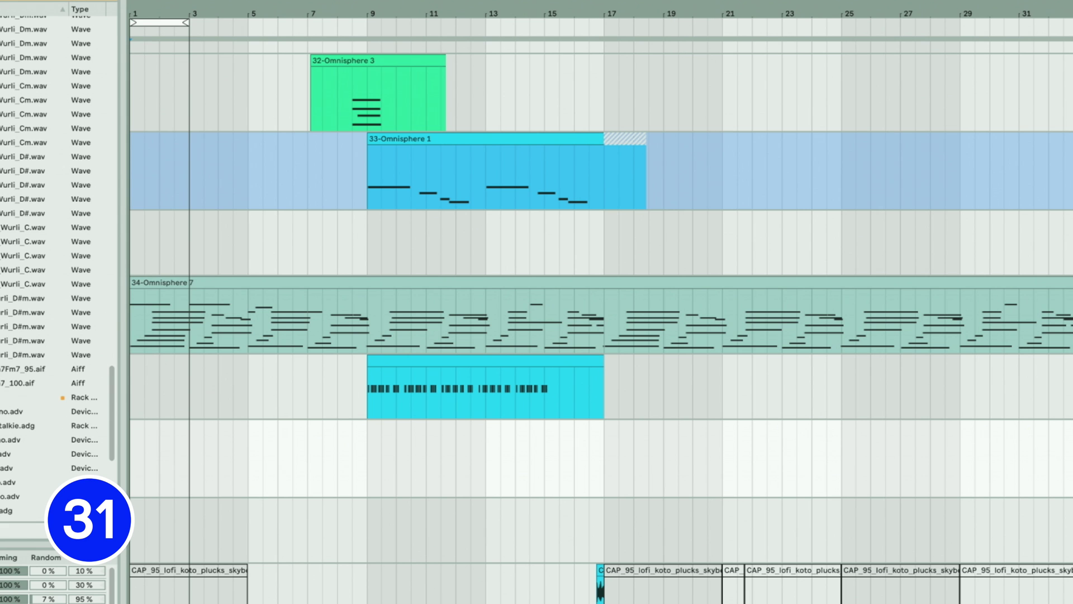
pyautogui.press('F9')
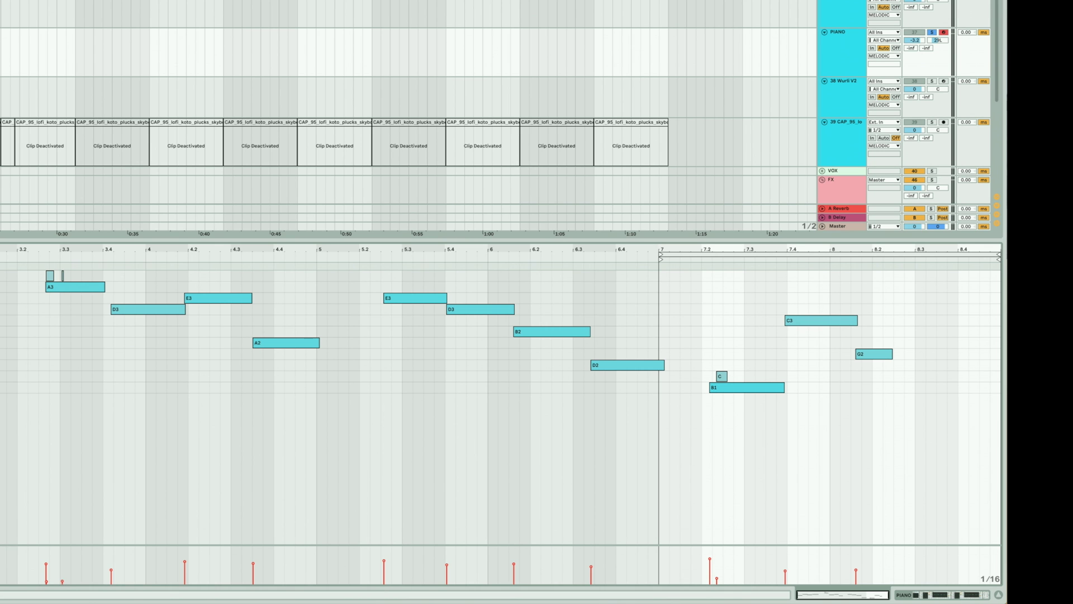
pyautogui.moveTo(1, 273); pyautogui.dragTo(298, 386)
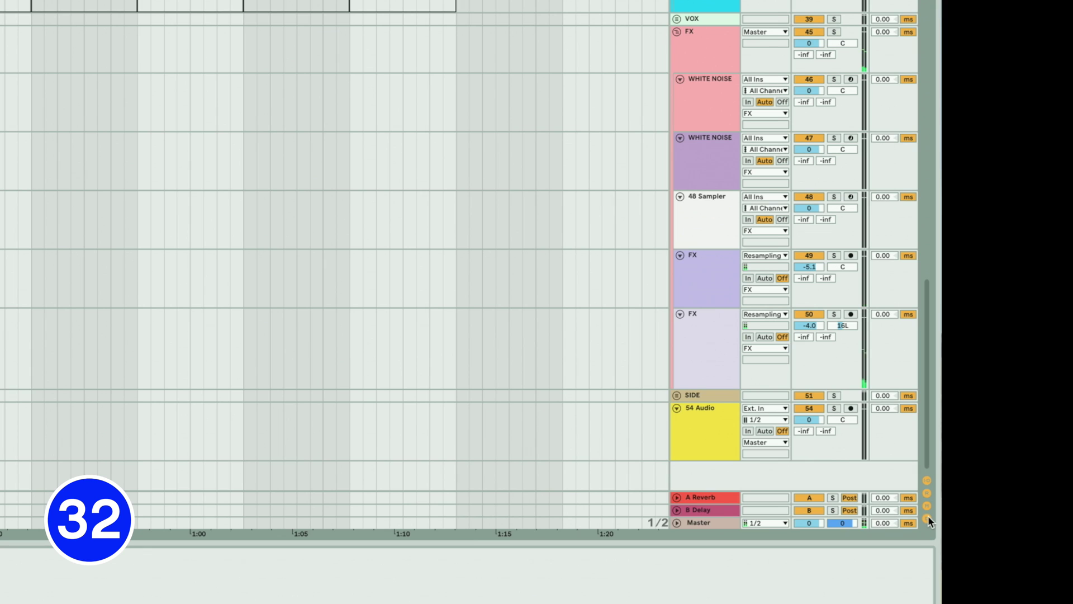
# Load the new Splice kick sample onto the Drum Rack's kick pad and show its chain
pyautogui.click(927, 517)
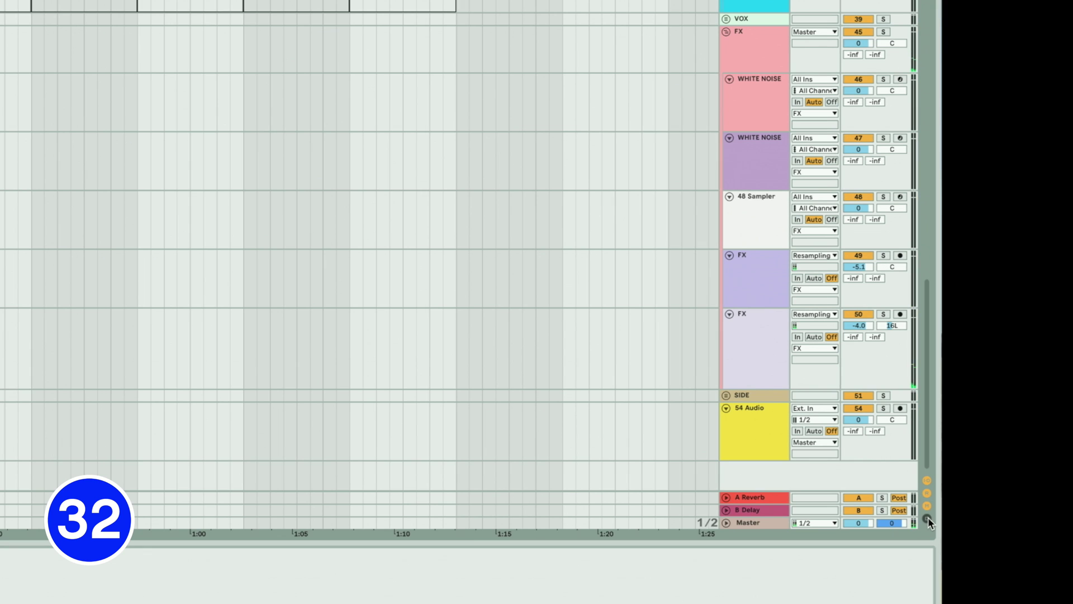
pyautogui.click(927, 517)
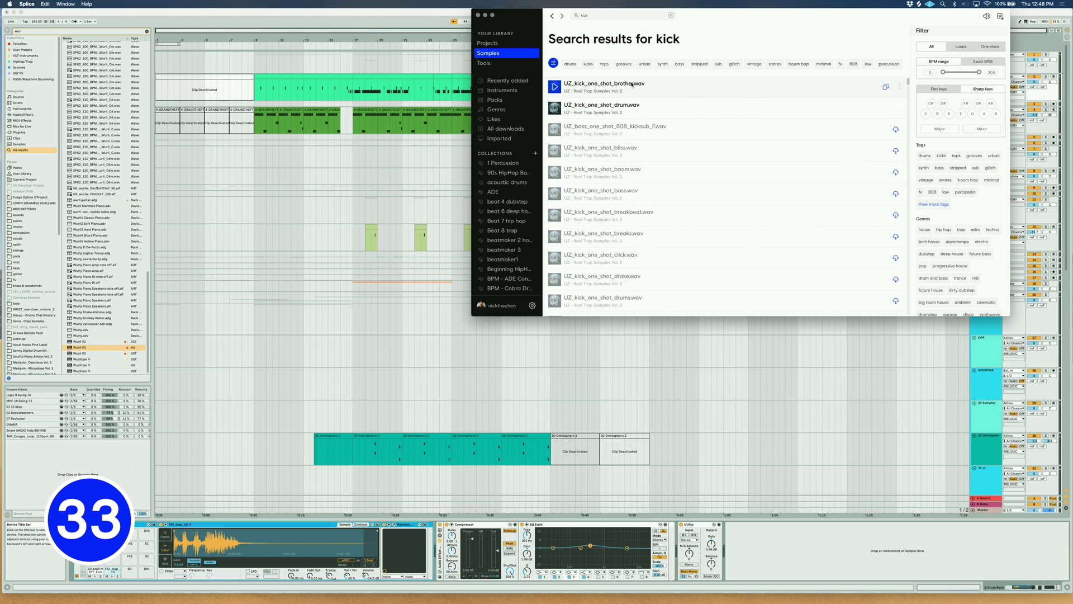
pyautogui.moveTo(632, 84); pyautogui.dragTo(326, 267)
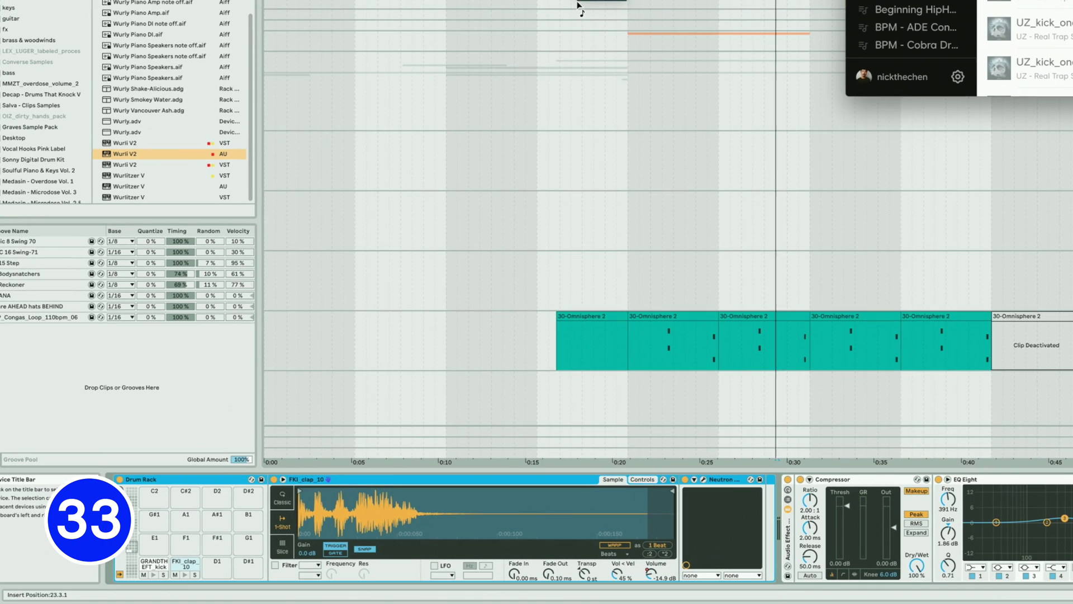
pyautogui.moveTo(577, 6); pyautogui.dragTo(146, 563)
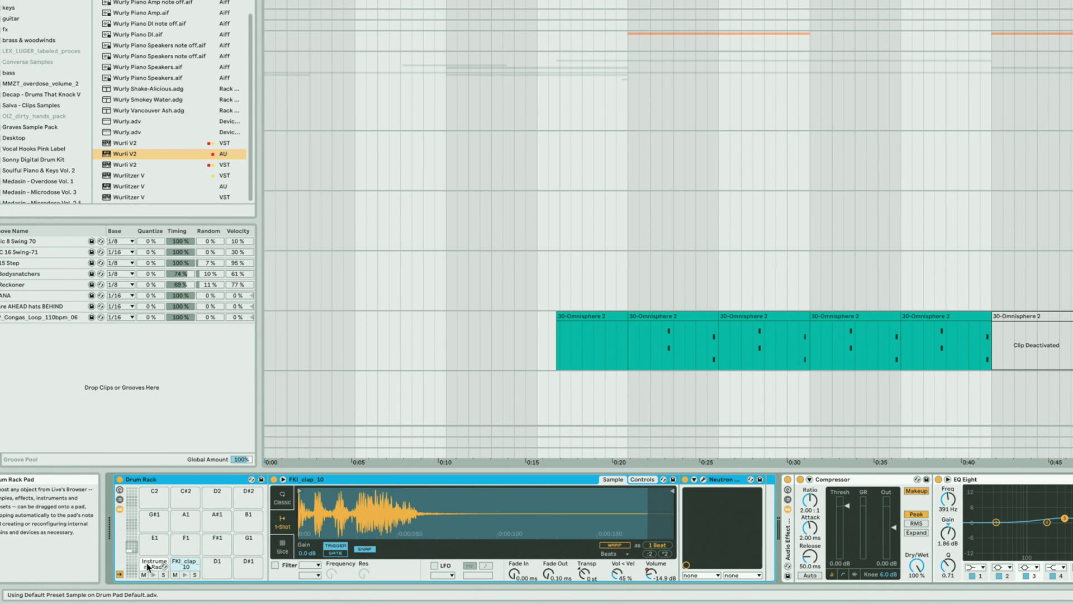
pyautogui.click(147, 562)
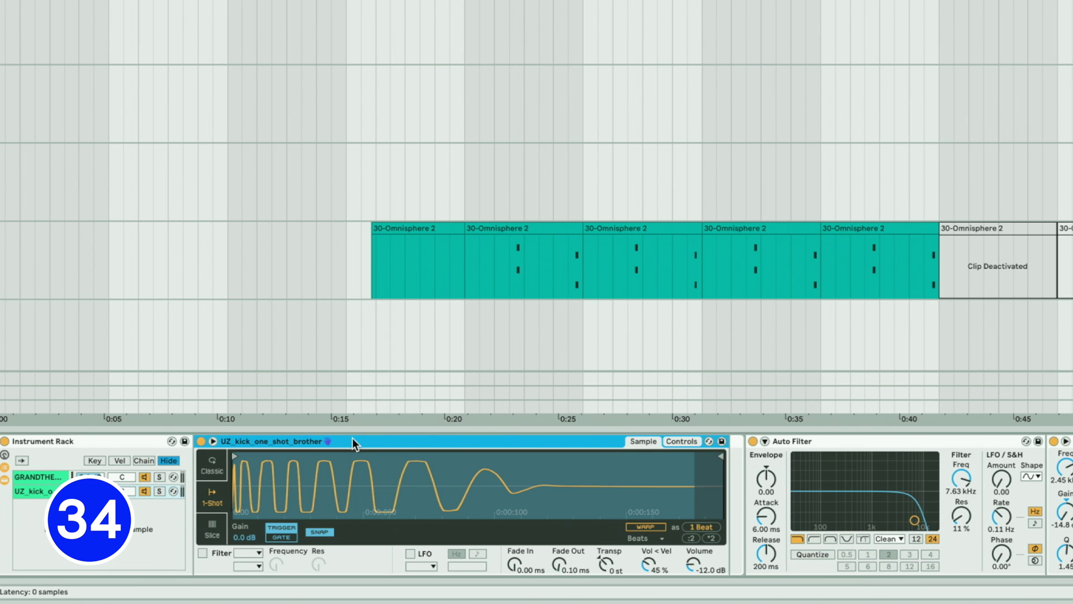
# Enlarge the EQ Eight display and raise its high-pass cutoff frequency
pyautogui.rightClick(301, 439)
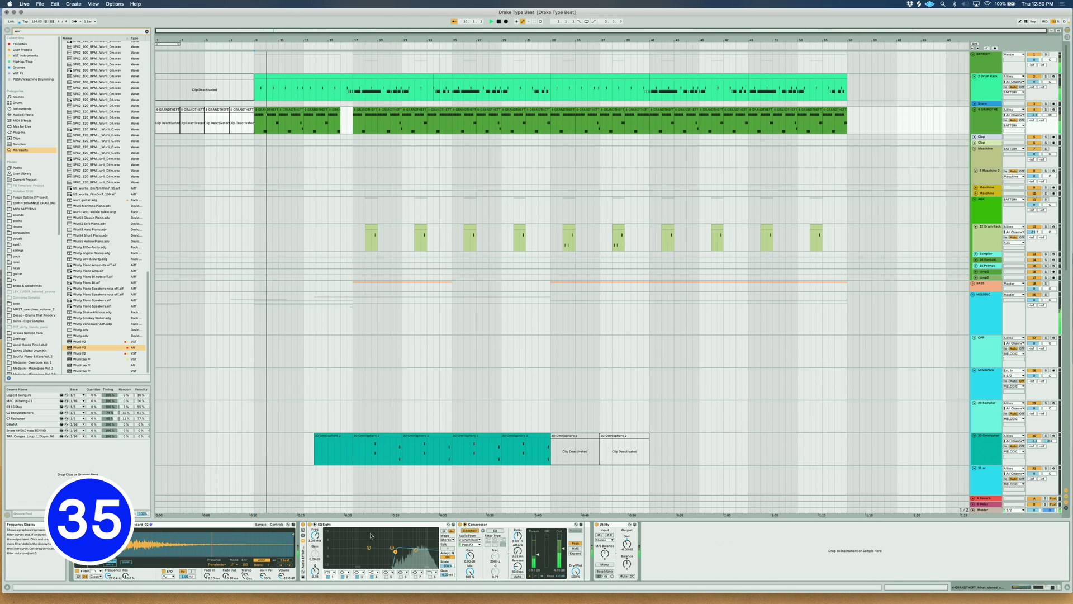
pyautogui.click(449, 525)
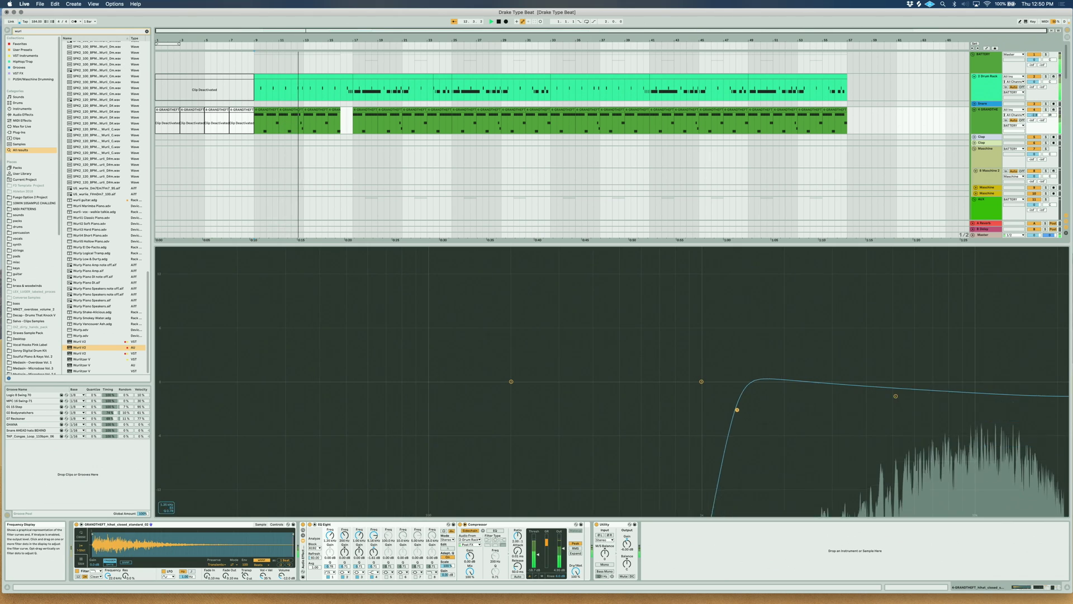
pyautogui.moveTo(731, 411); pyautogui.dragTo(766, 411)
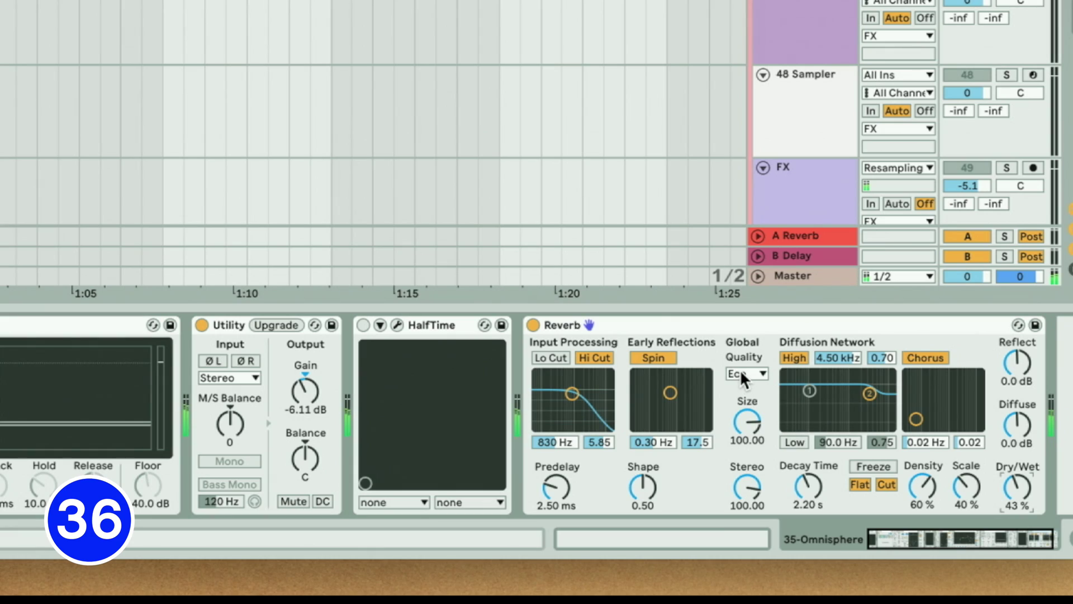
# Set the Reverb's global quality to High
pyautogui.click(740, 370)
pyautogui.click(742, 417)
pyautogui.click(720, 321)
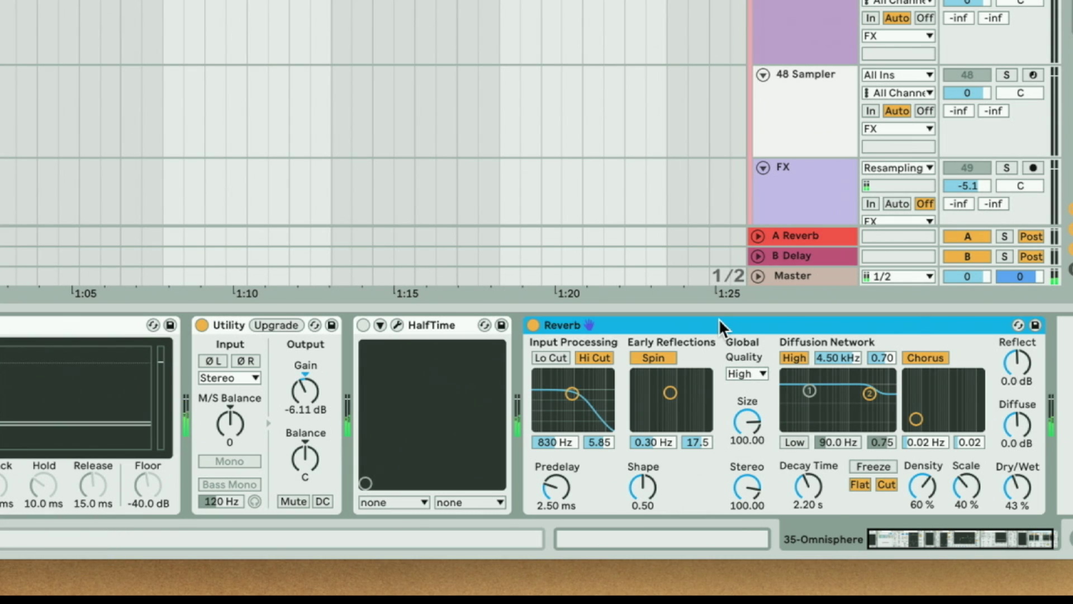
# Save the Reverb as the default preset, then open the plug-in preferences
pyautogui.rightClick(718, 318)
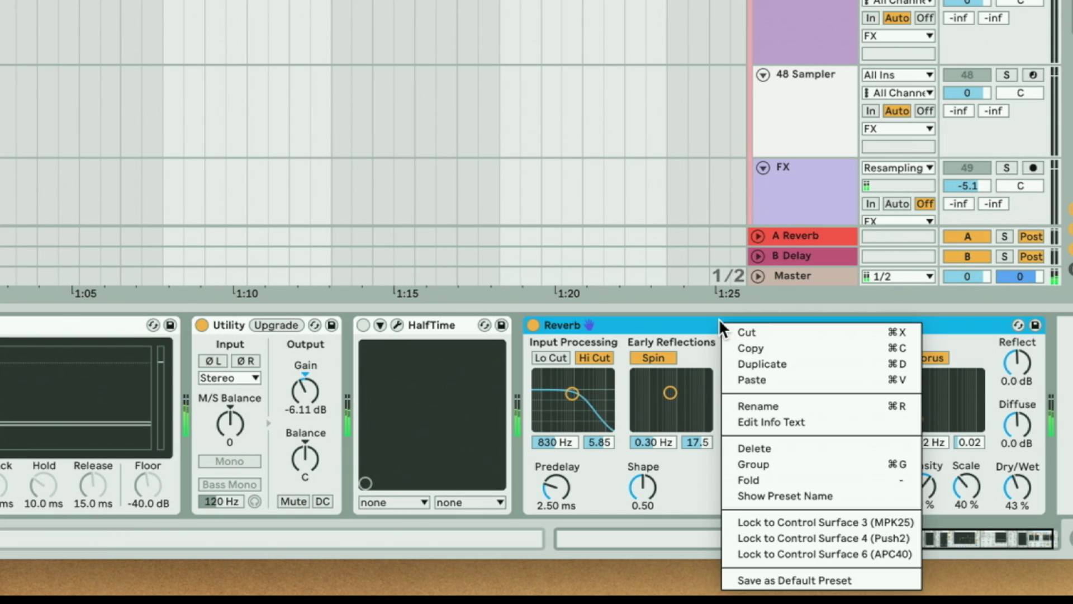
pyautogui.click(761, 572)
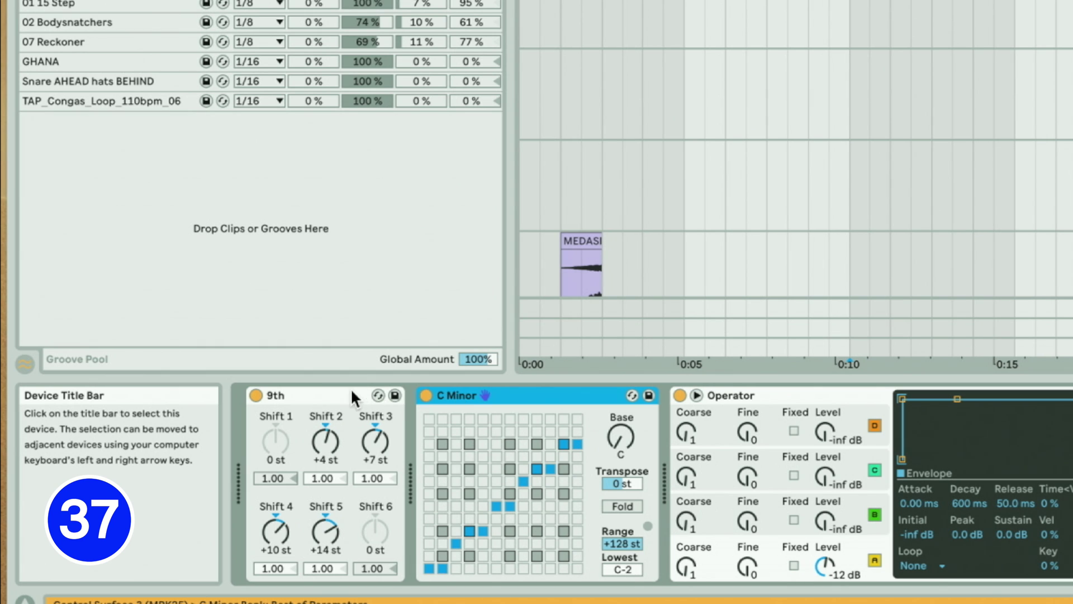
pyautogui.click(339, 390)
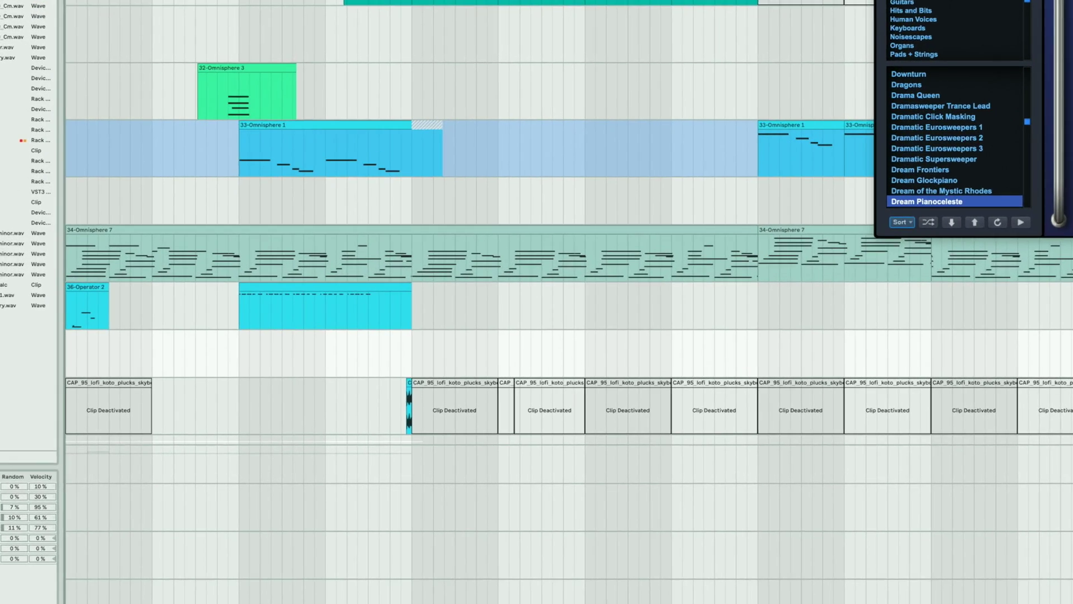
pyautogui.press('super+comma')
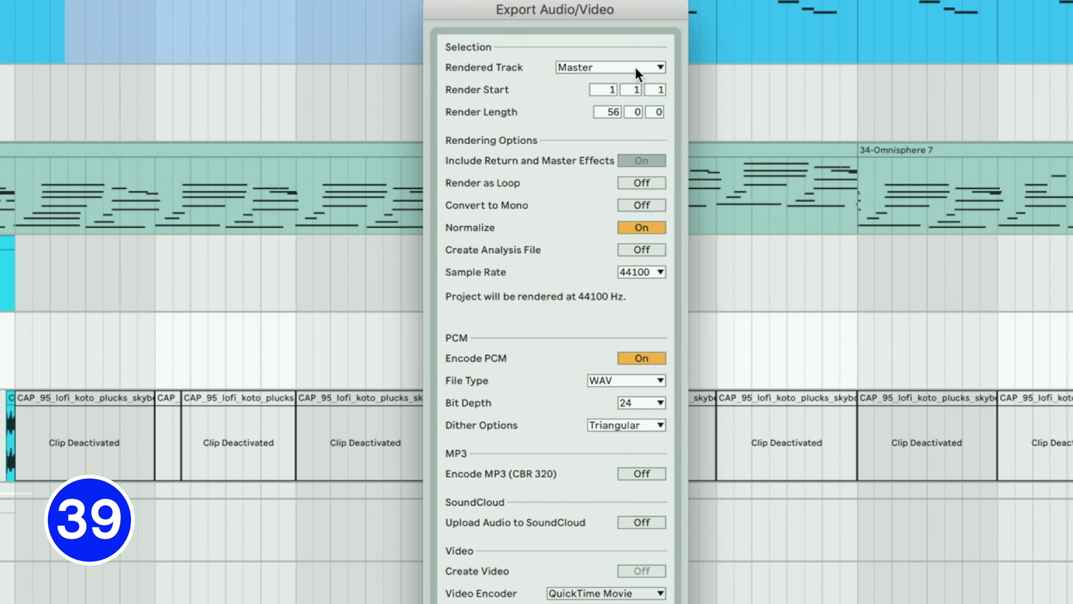
# Map the Utility gain to Macro 1
pyautogui.click(635, 67)
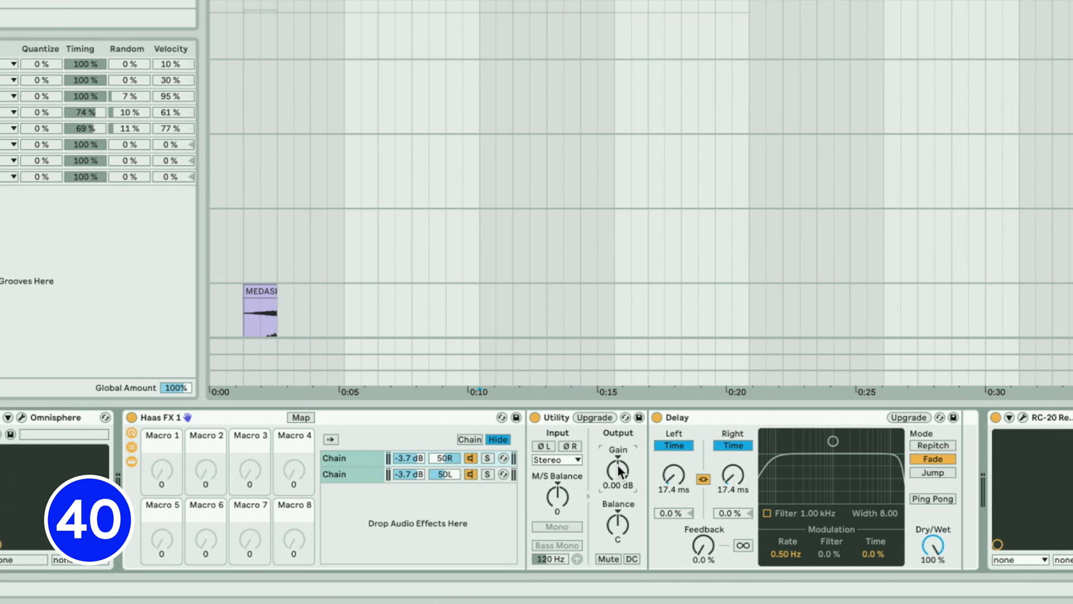
pyautogui.rightClick(618, 471)
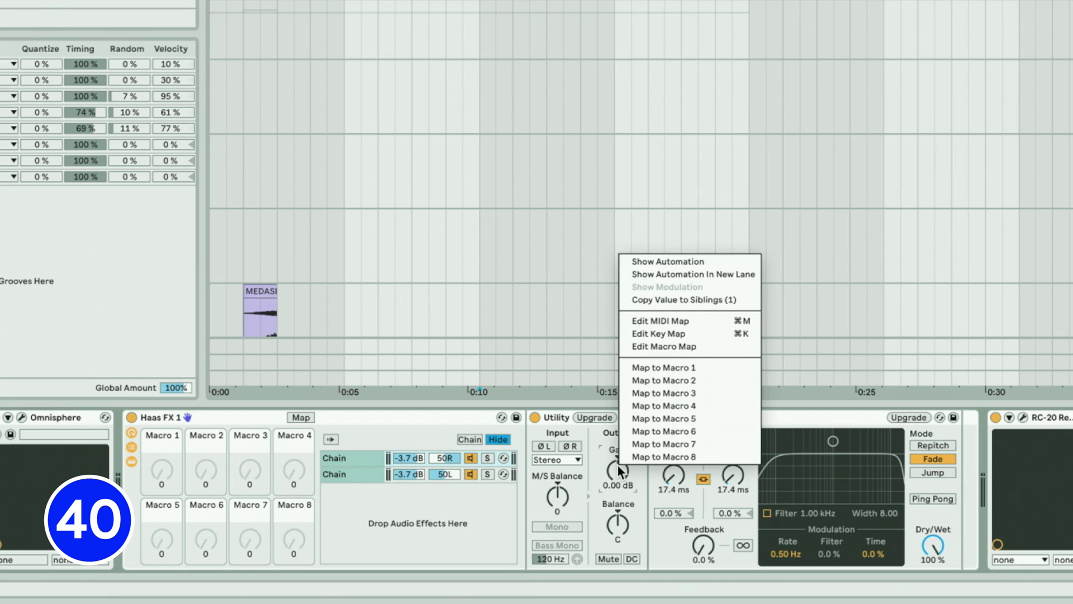
pyautogui.click(652, 368)
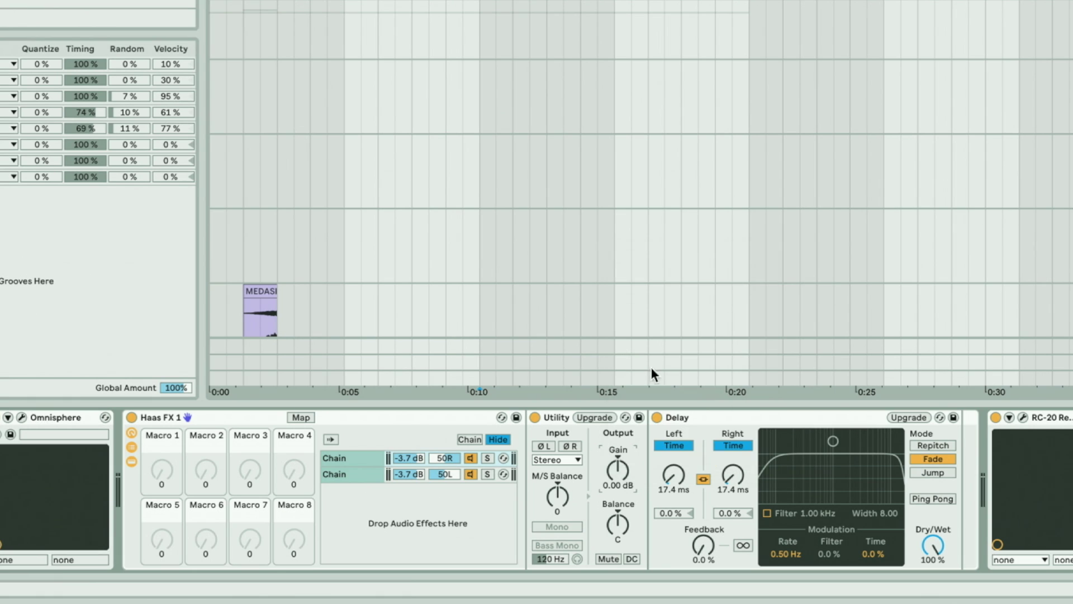
# Select bars 14 to 17 of the clip, then the whole 36-Operator clip
pyautogui.rightClick(558, 492)
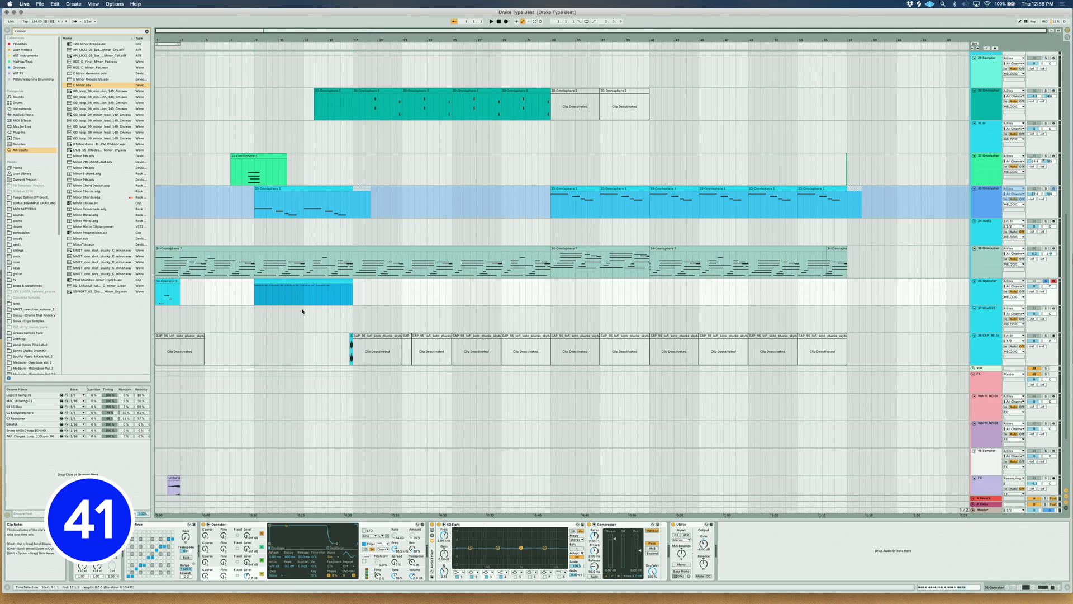
pyautogui.click(353, 299)
pyautogui.moveTo(353, 300); pyautogui.dragTo(316, 296)
pyautogui.keyDown('shift'); pyautogui.click(254, 289); pyautogui.keyUp('shift')
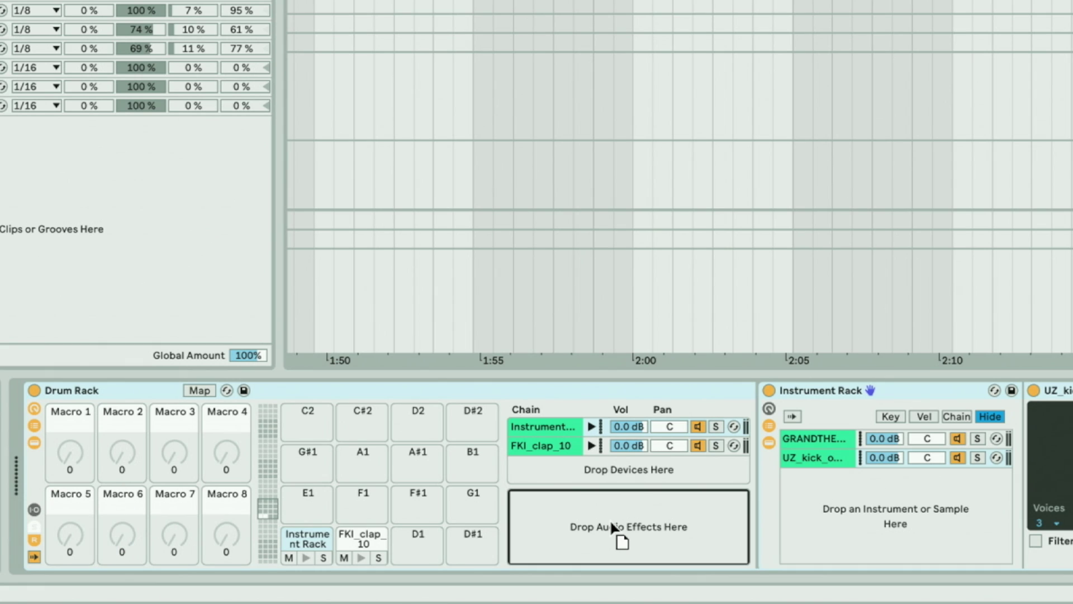
# Send the Drum Rack's instrument and FKI_clap_10 chains to the reverb return
pyautogui.click(33, 529)
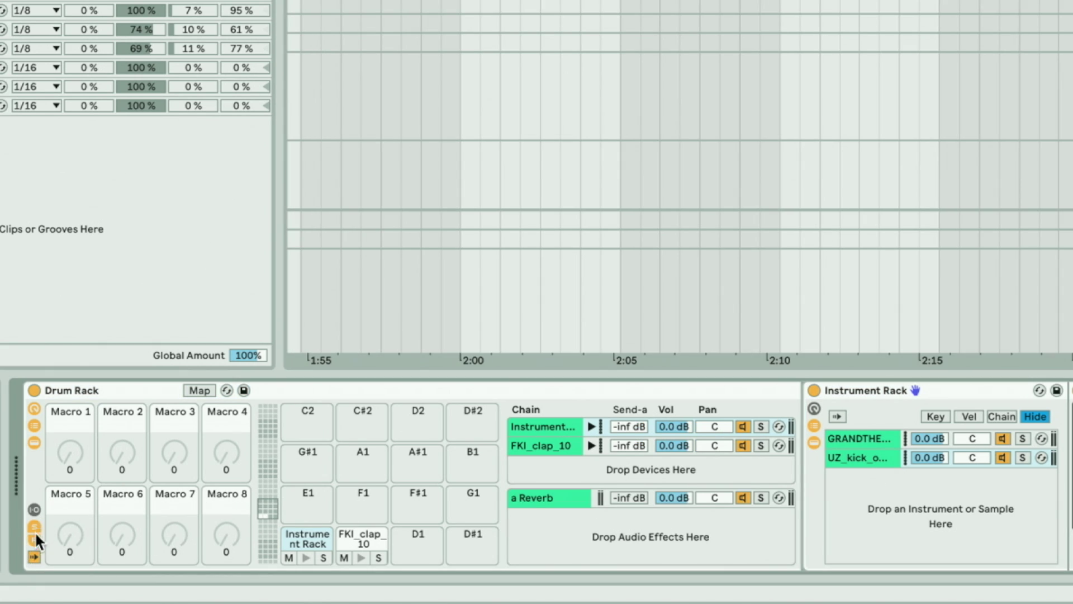
pyautogui.moveTo(629, 426); pyautogui.dragTo(628, 408)
pyautogui.moveTo(633, 448); pyautogui.dragTo(633, 433)
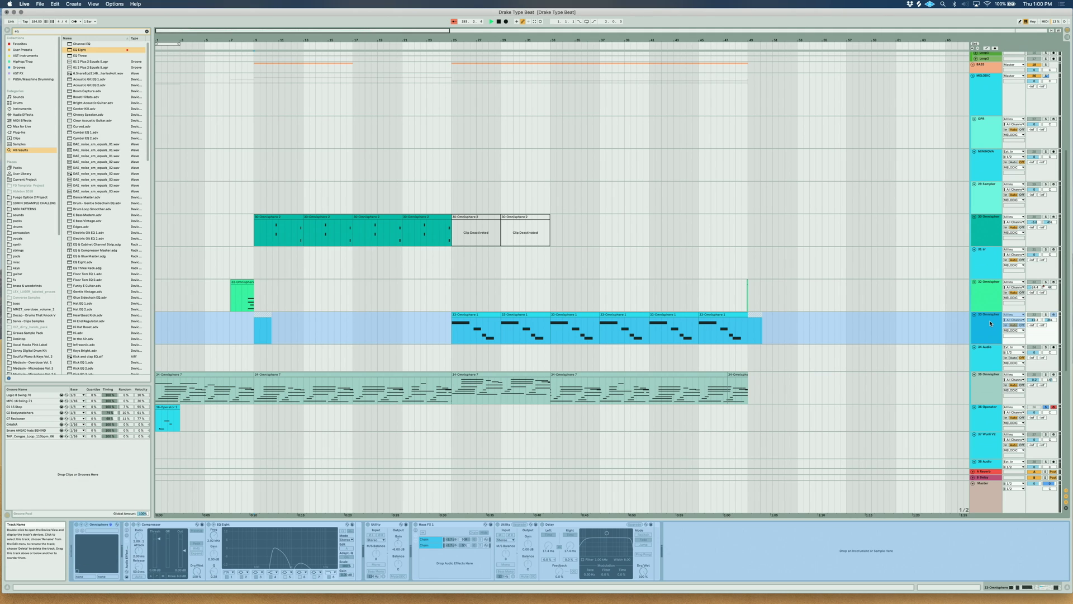
# Group the Omnisphere track and audition a 12 dB EQ Eight band 5 boost near 1 kHz
pyautogui.press('super+c')
pyautogui.press('super+g')
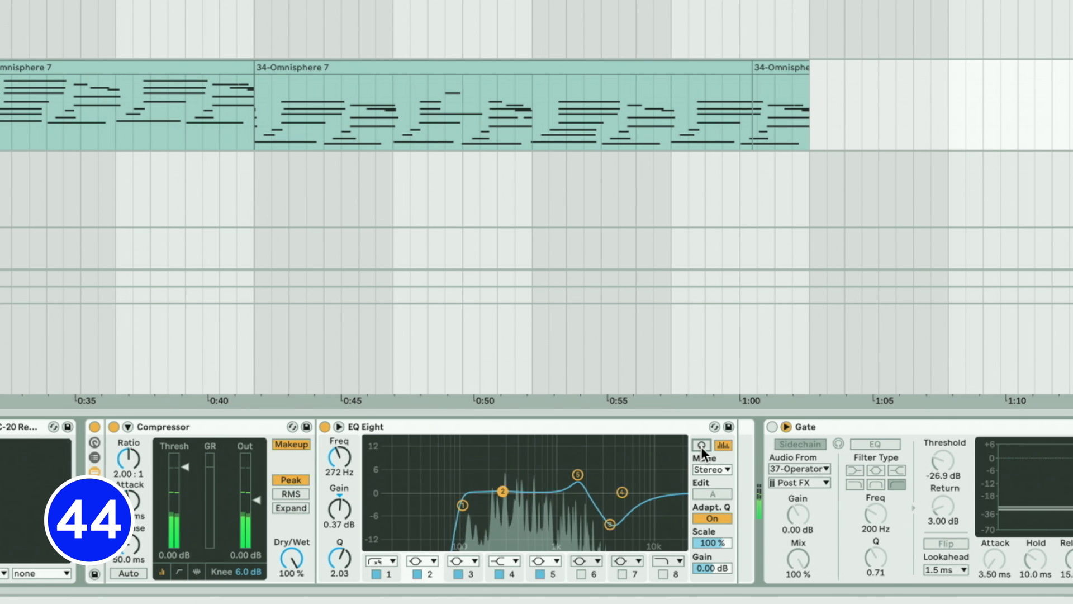
pyautogui.click(703, 445)
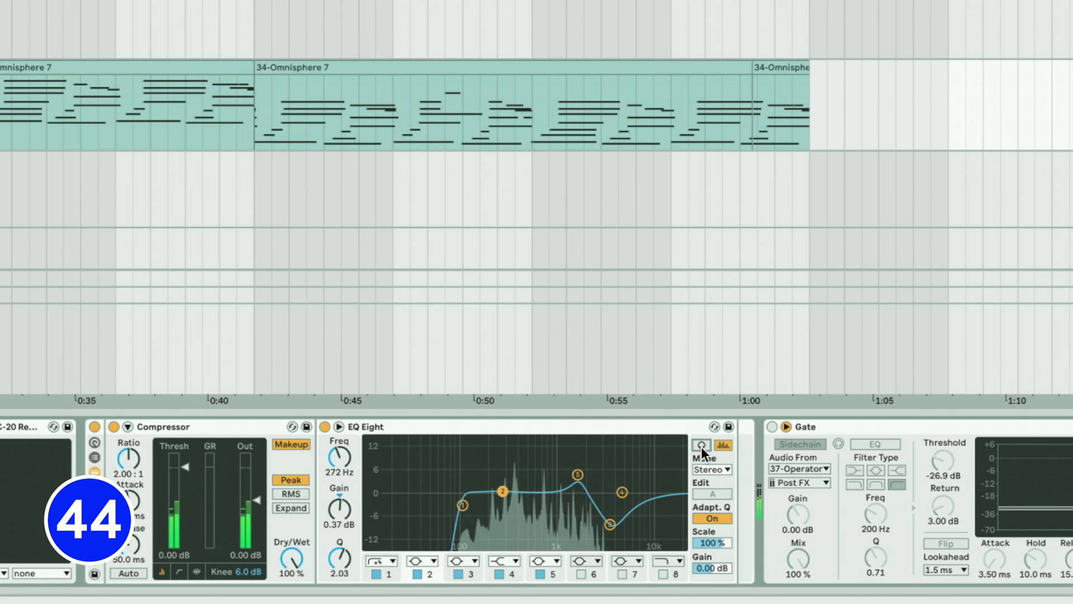
pyautogui.click(578, 474)
pyautogui.moveTo(577, 475); pyautogui.dragTo(590, 457)
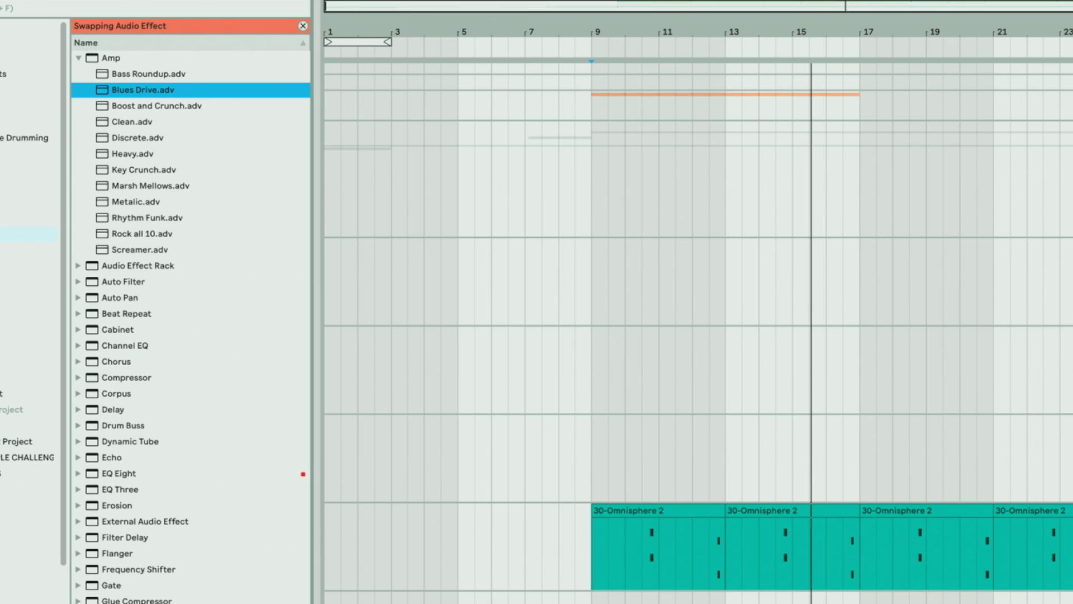
# Try the Boost and Crunch, Clean and Discrete amp presets
pyautogui.click(156, 105)
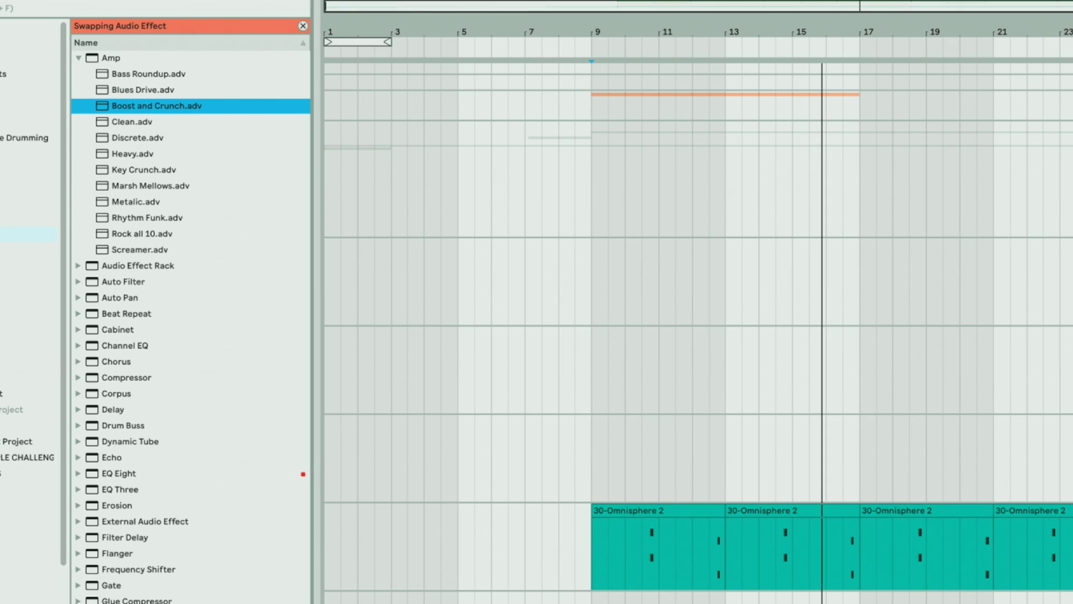
pyautogui.click(132, 121)
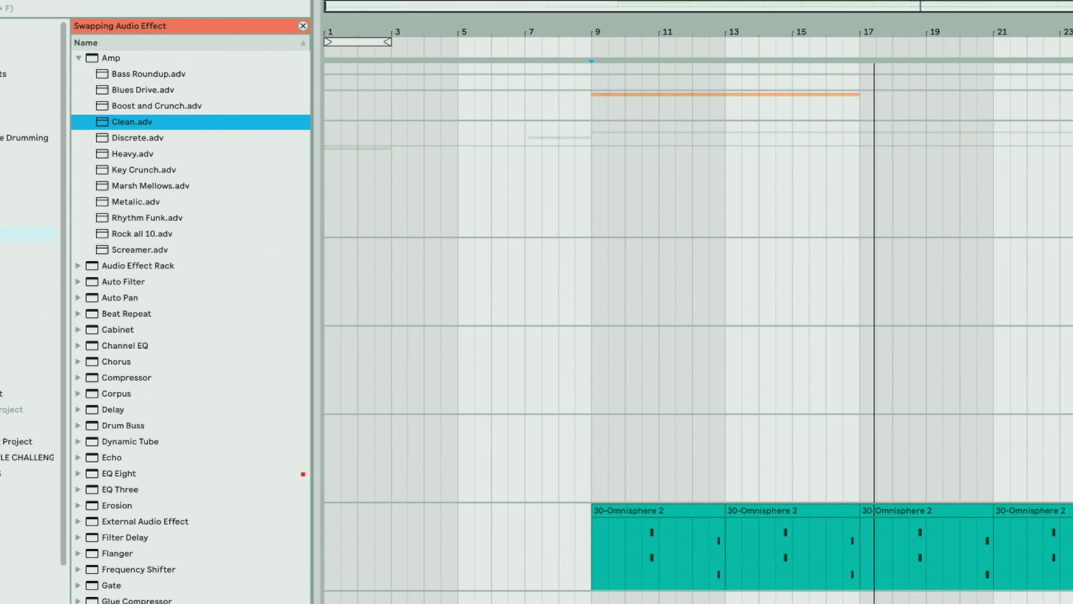
pyautogui.click(132, 137)
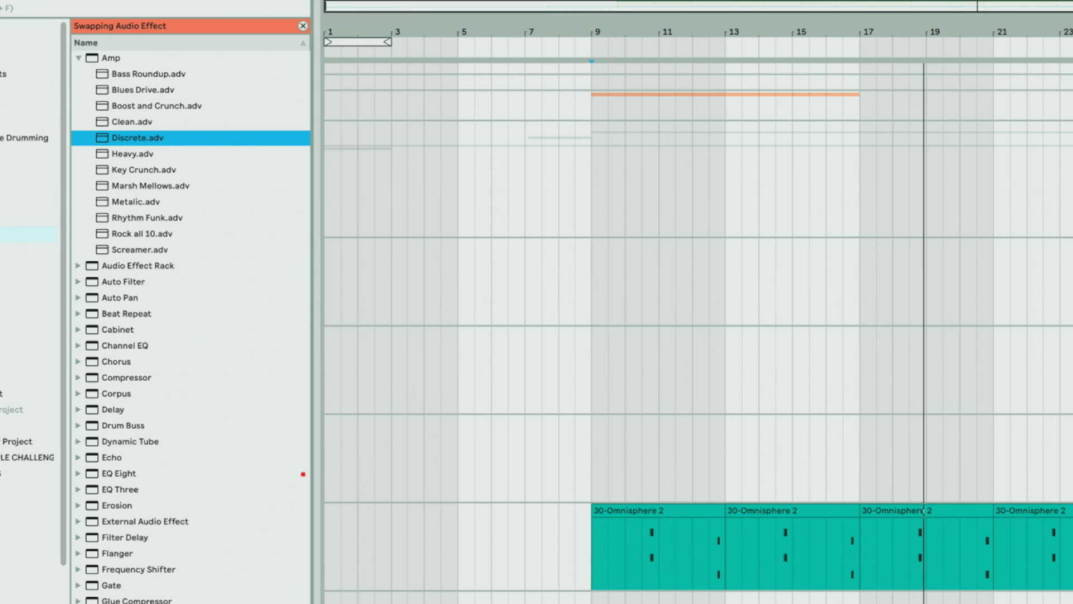
# Switch EQ Eight to M/S mode, boost band 5, and edit the Side channel
pyautogui.click(710, 539)
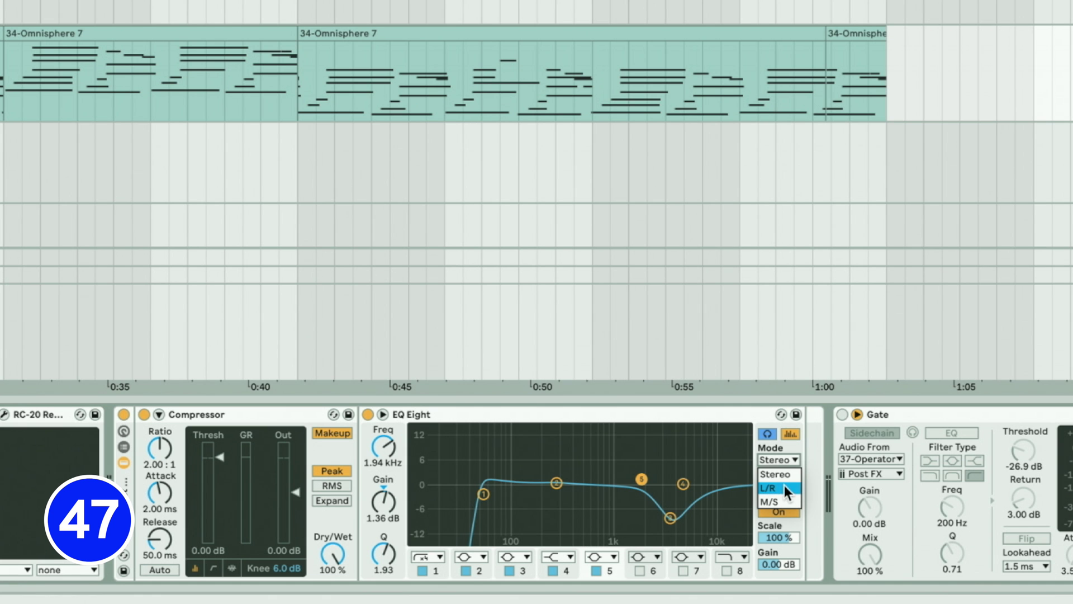
pyautogui.click(710, 553)
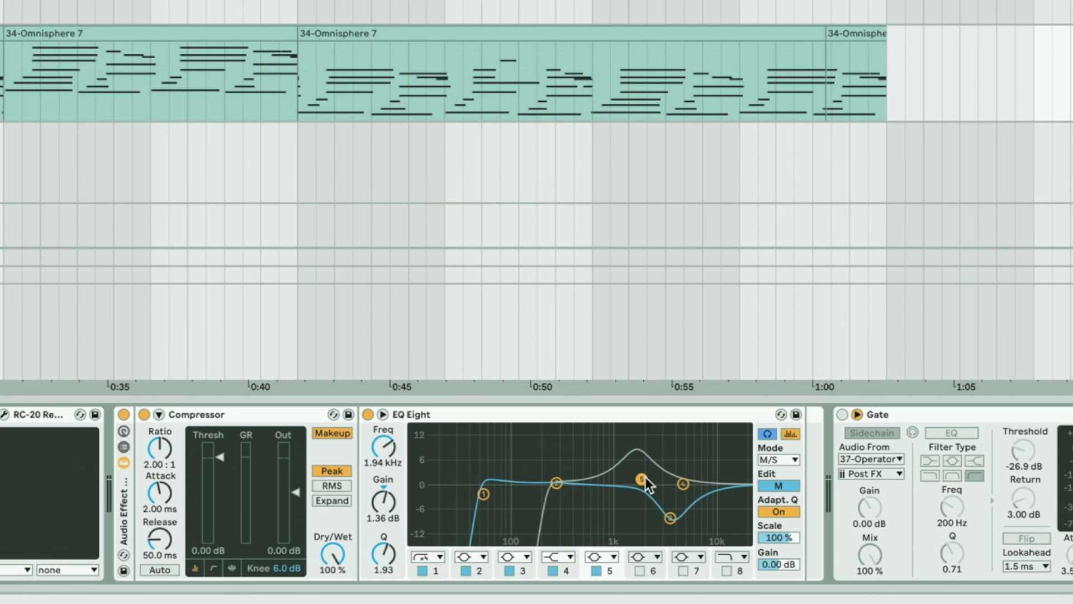
pyautogui.moveTo(635, 477); pyautogui.dragTo(638, 473)
pyautogui.click(778, 486)
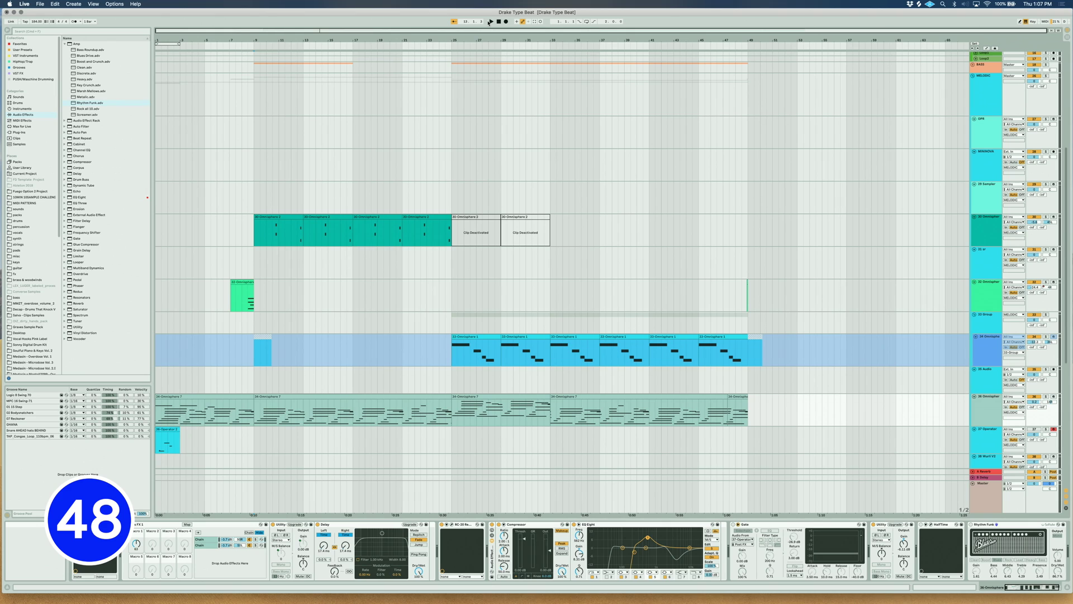
# Enter MIDI Map Mode, then leave Live for the browser showing the Reference Manual
pyautogui.press('super+m')
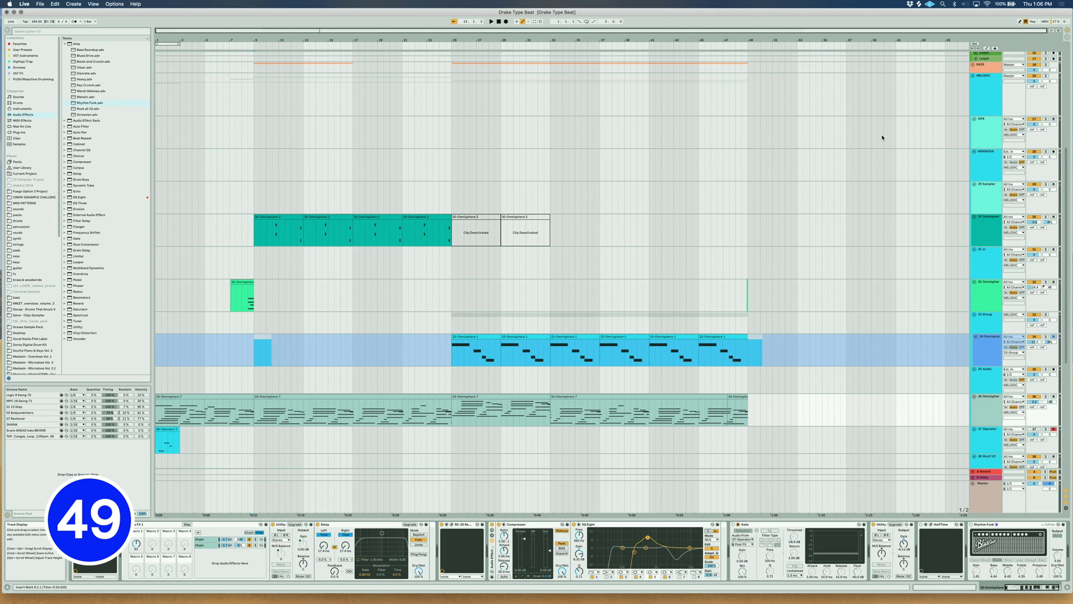
pyautogui.press('super+h')
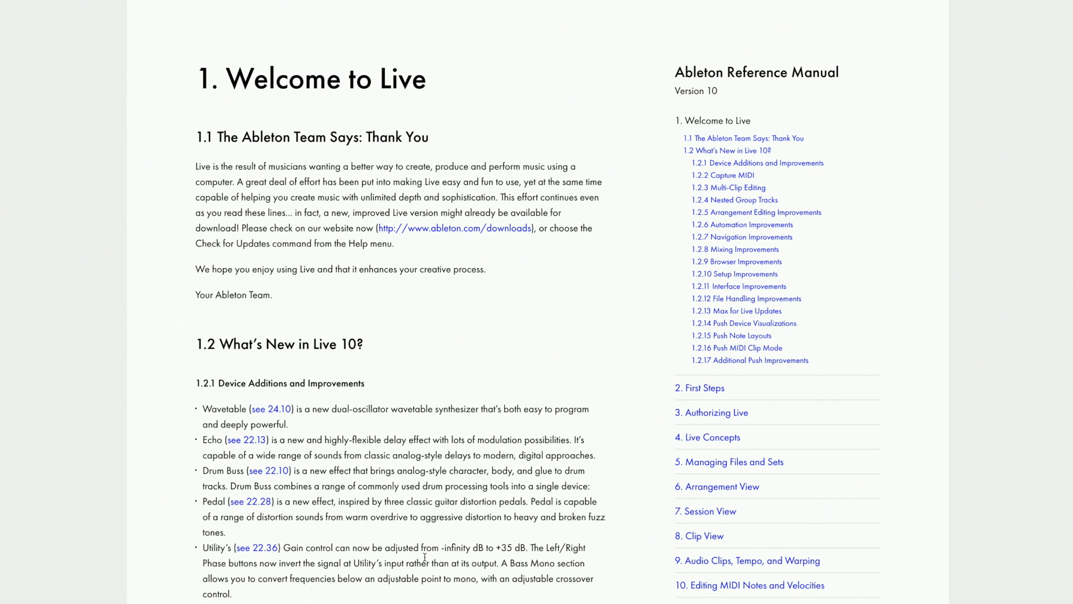
# Scroll the manual down to section 1.2, What's New in Live 10
pyautogui.scroll(-3, 424, 557)
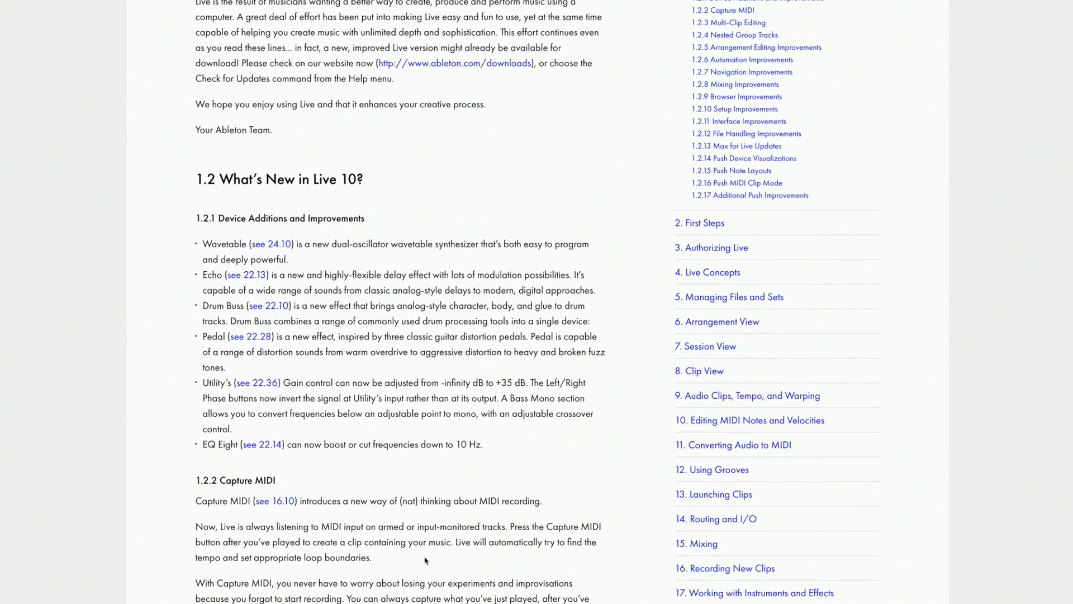